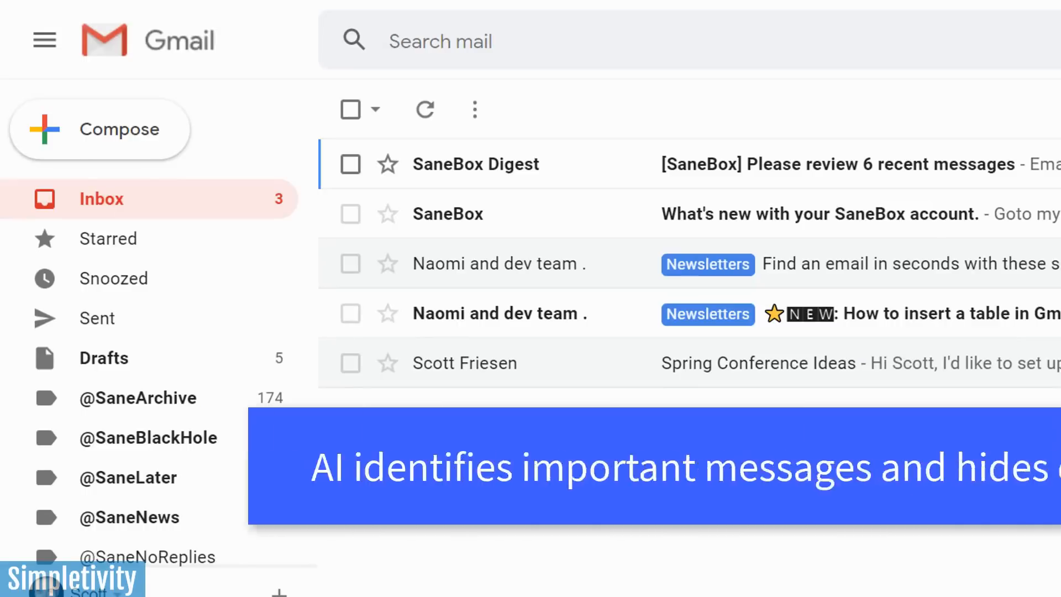
scroll(165, 316, "down", 2)
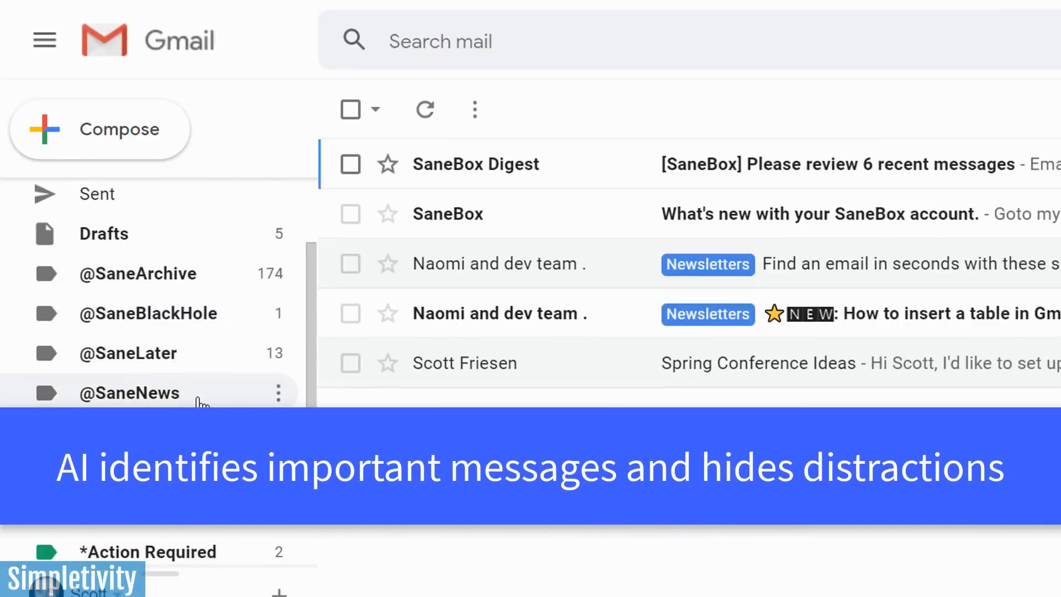
left_click(185, 362)
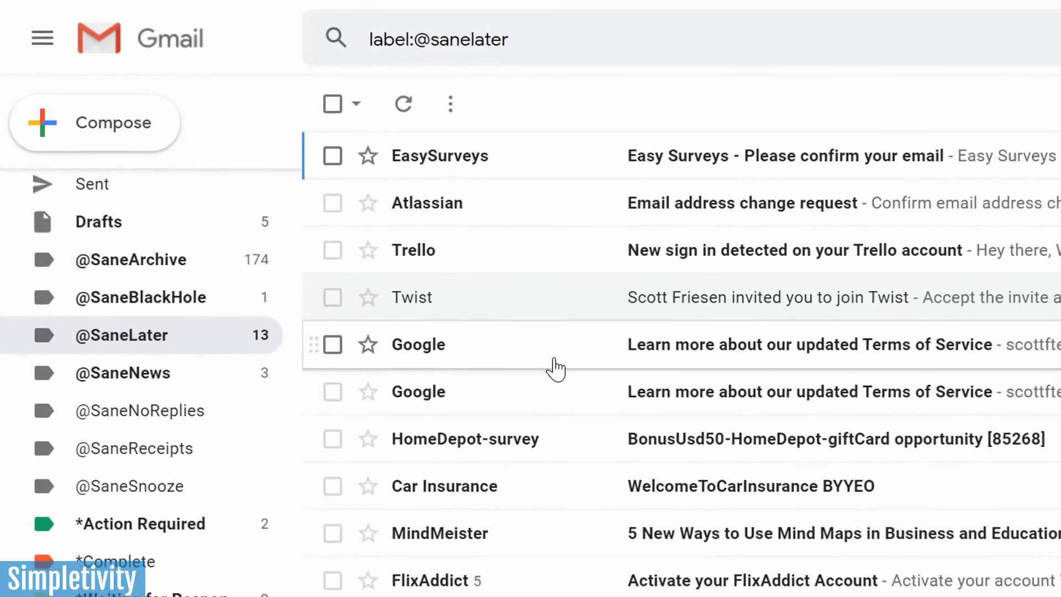
scroll(564, 366, "down", 1)
scroll(565, 367, "up", 1)
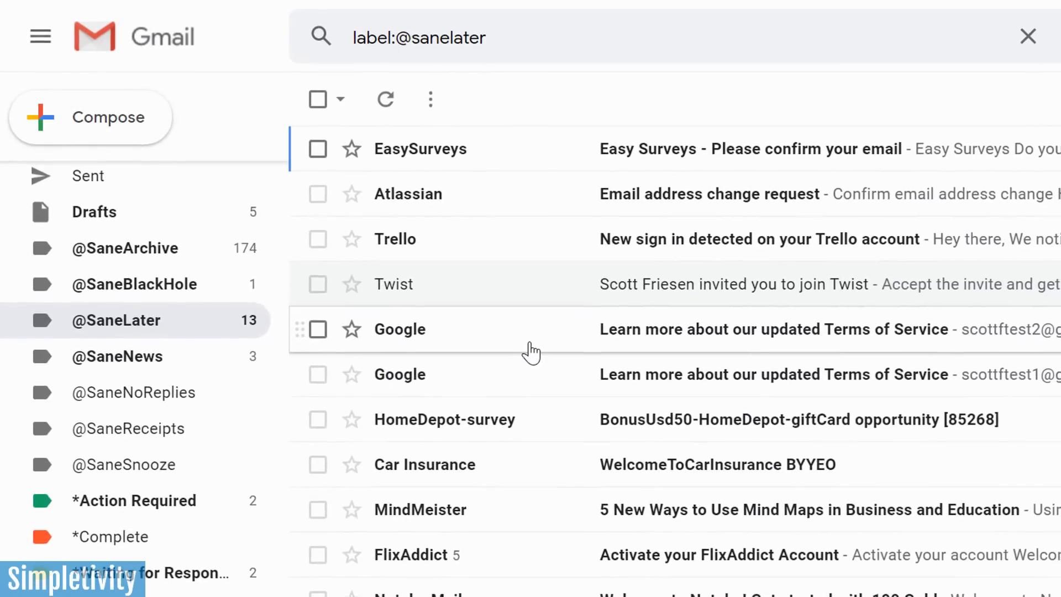
scroll(225, 422, "up", 3)
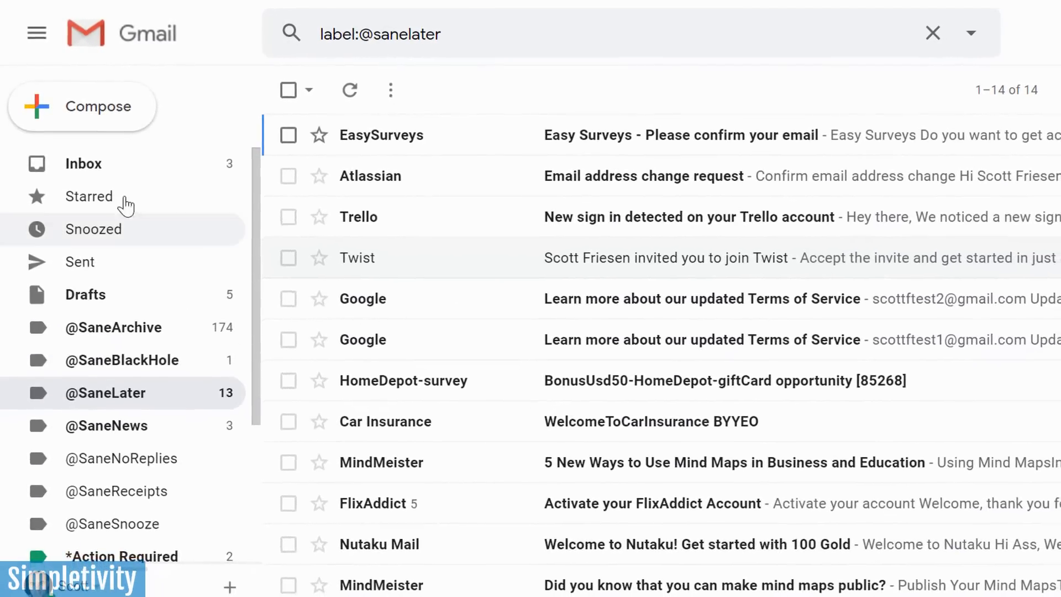
left_click(101, 166)
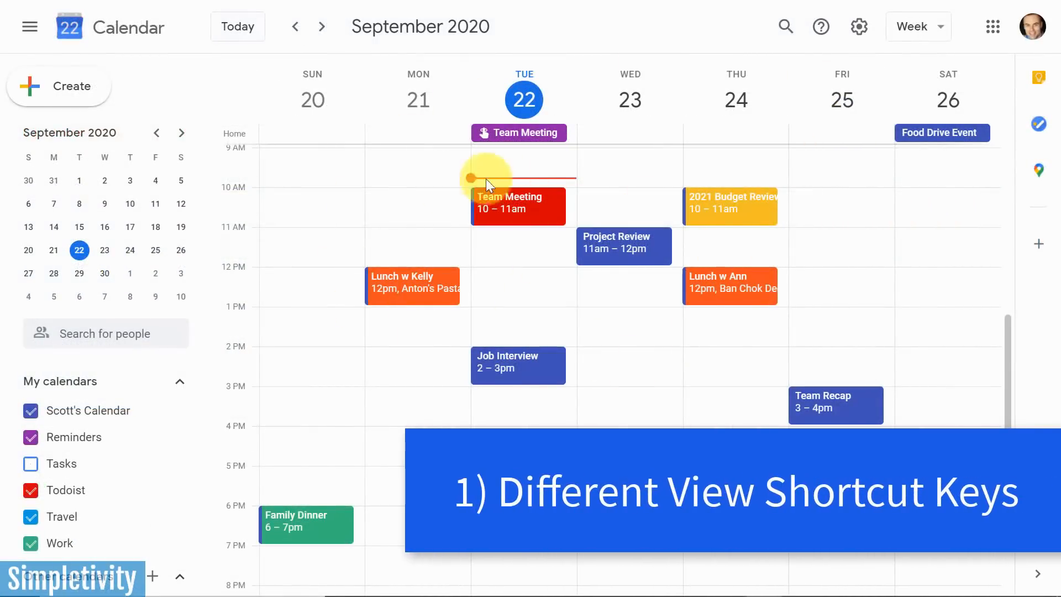
Switch to Google Calendar and show the calendar in Day, Month and 4 days views in turn.
left_click(938, 29)
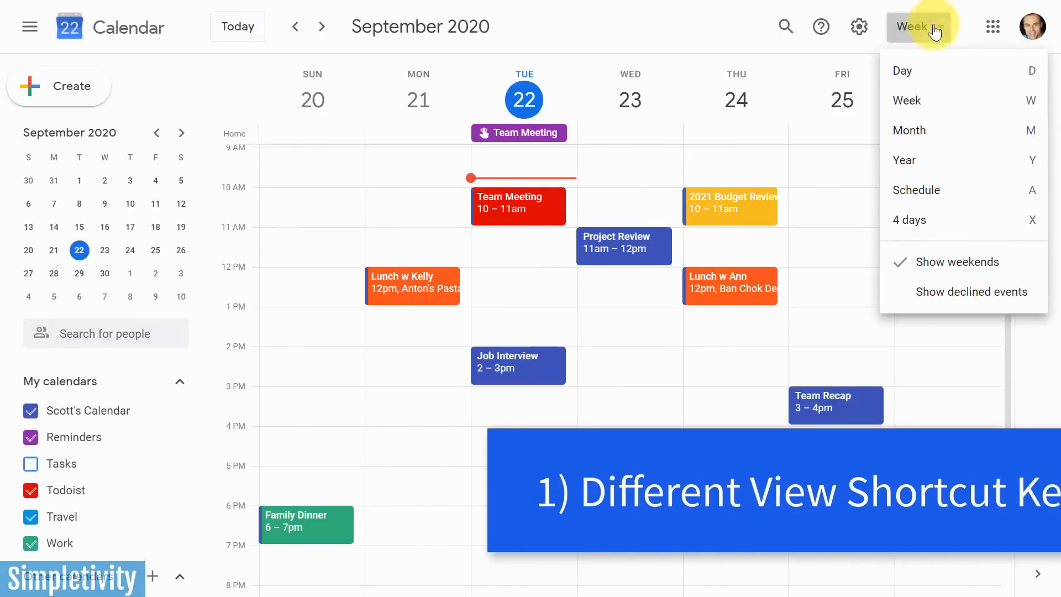
left_click(912, 71)
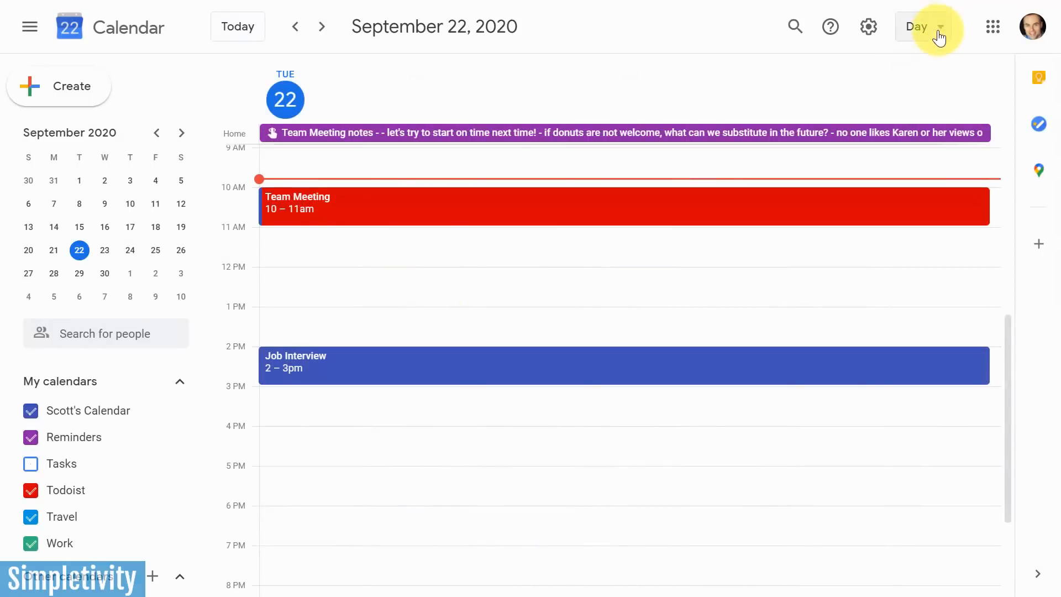
left_click(939, 33)
left_click(919, 129)
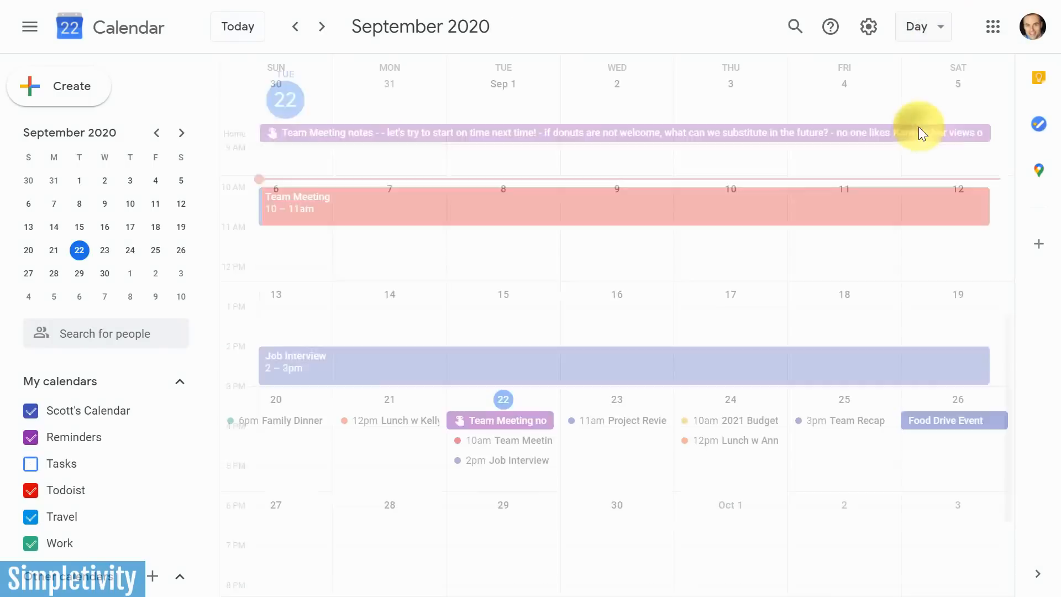
left_click(936, 32)
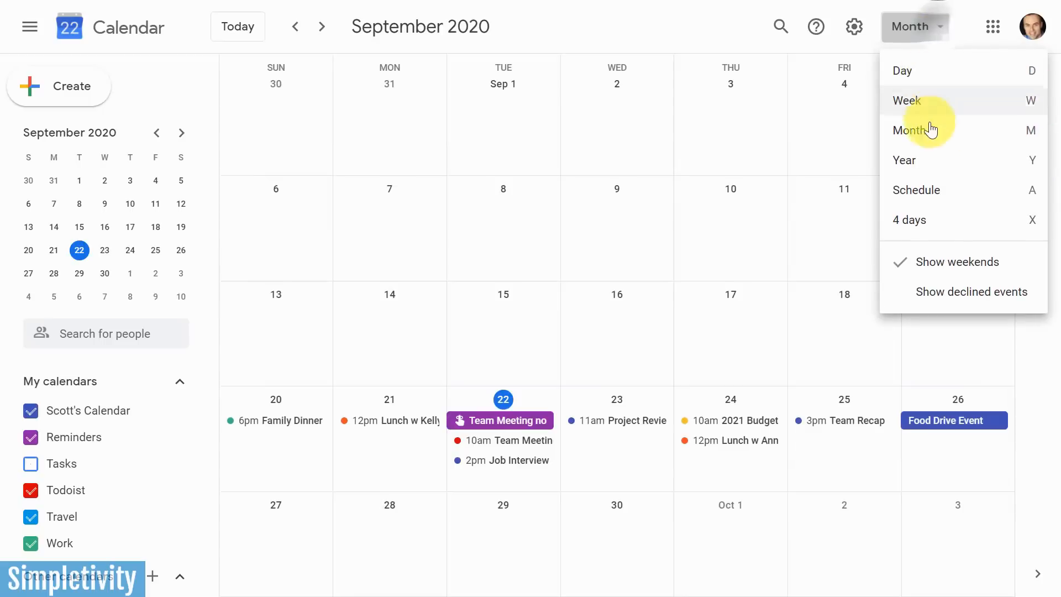
left_click(933, 221)
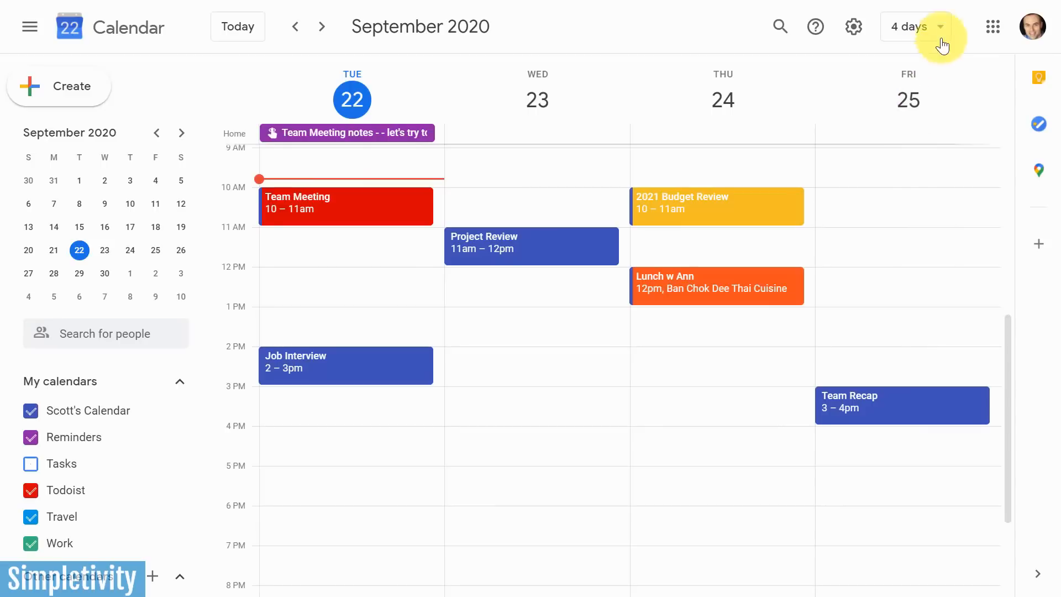
Check the available view options, and cycle the calendar through Day, Week and Month views, ending in Week view.
left_click(918, 29)
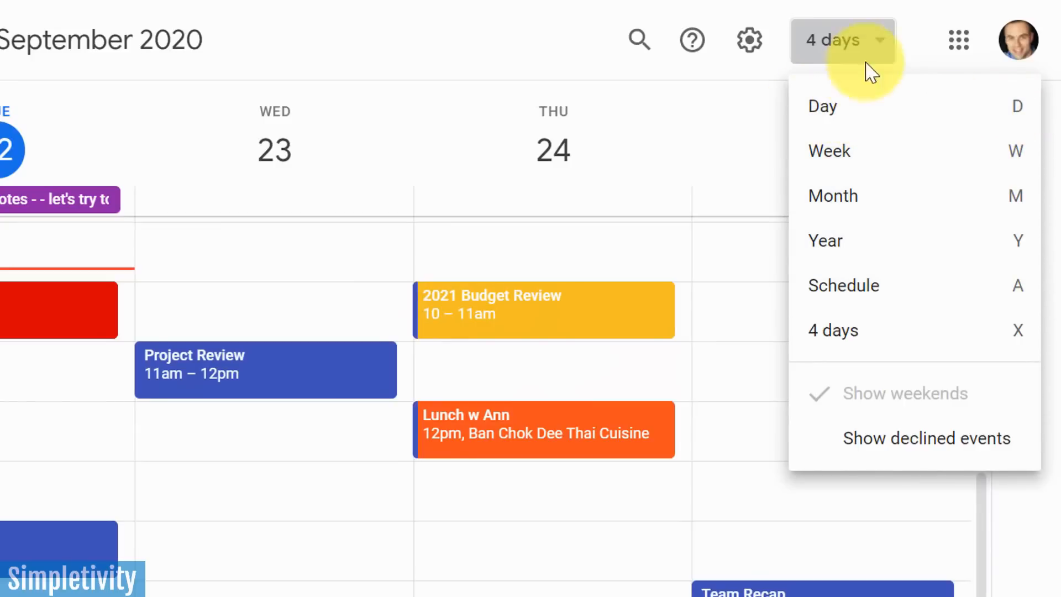
left_click(479, 34)
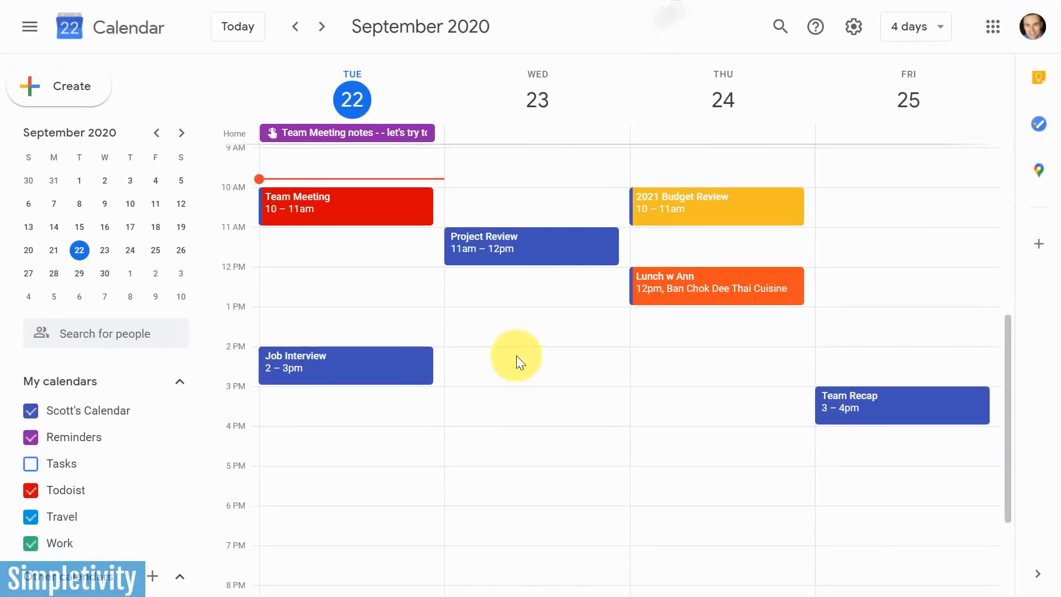
key("d")
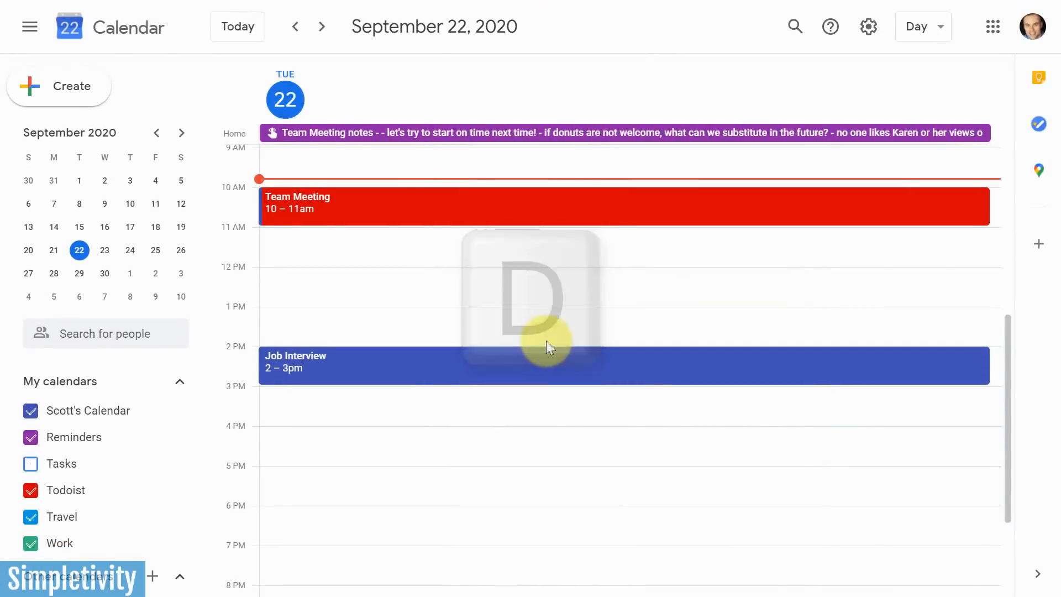
key("w")
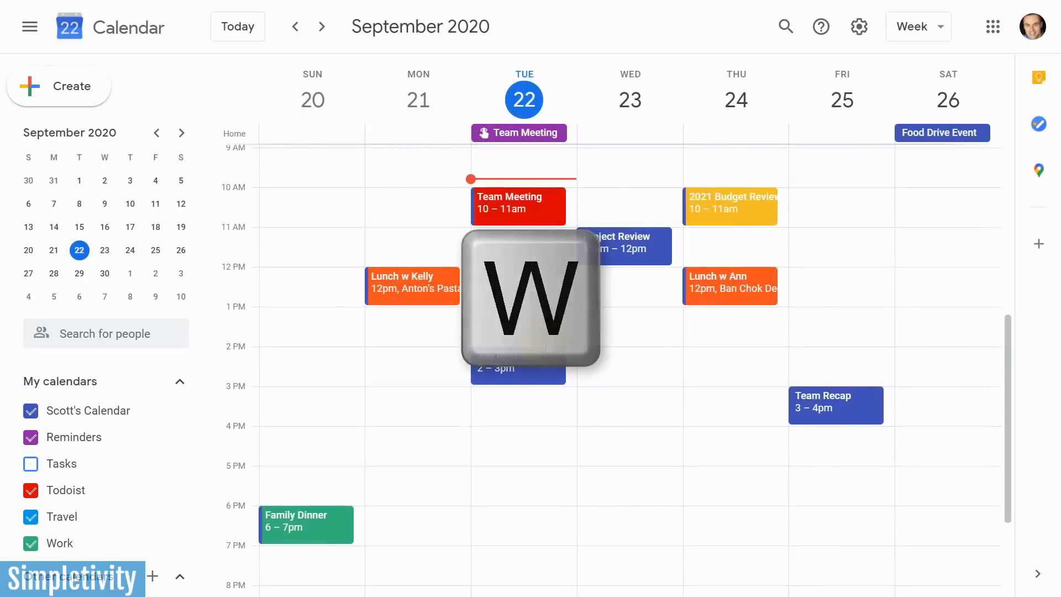
key("d")
key("m")
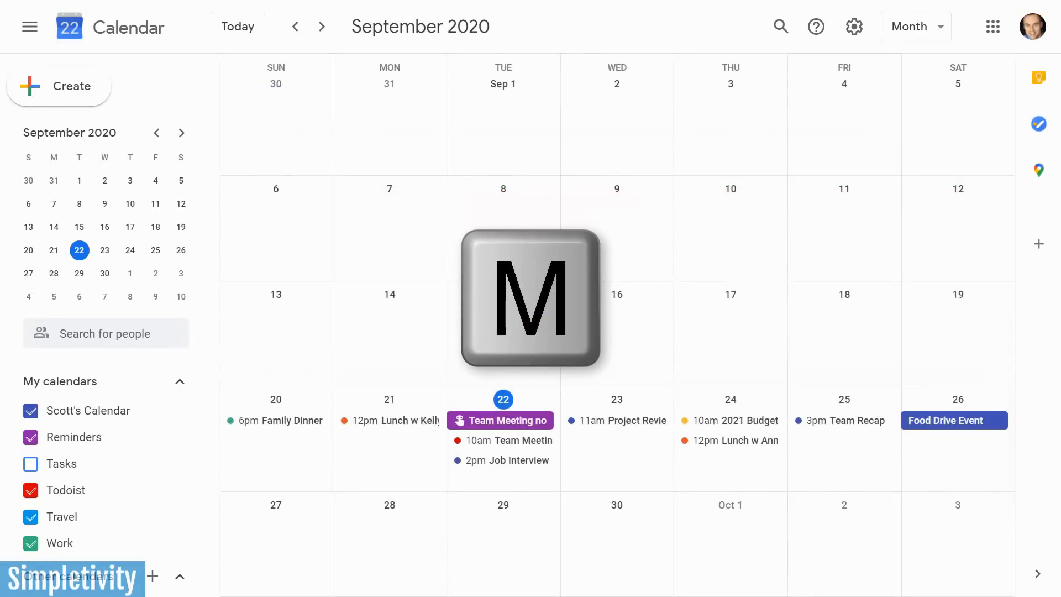
key("d")
key("w")
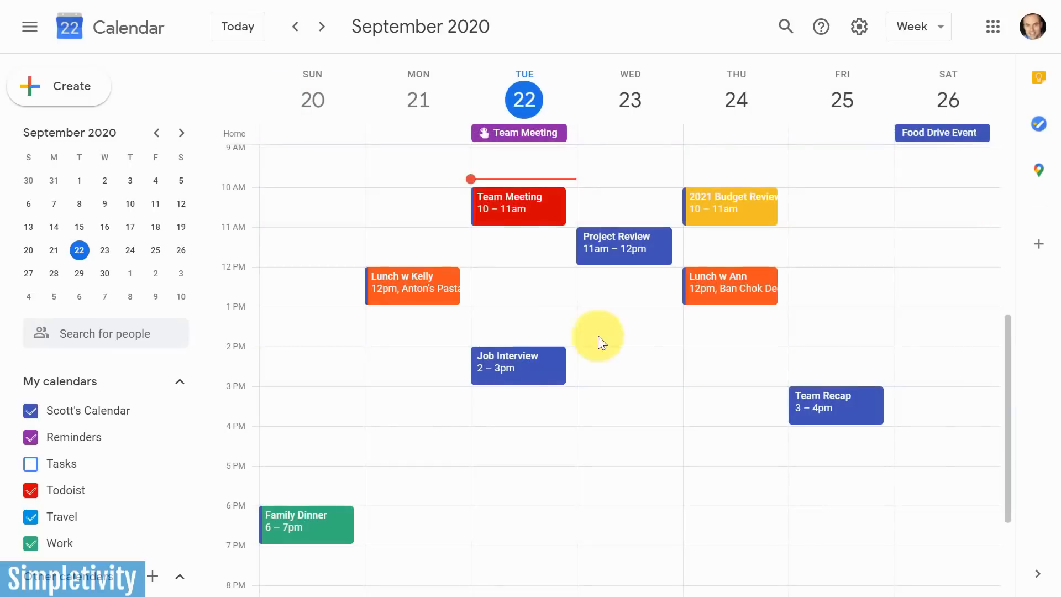
Hide weekends in the week view and show them again.
left_click(936, 32)
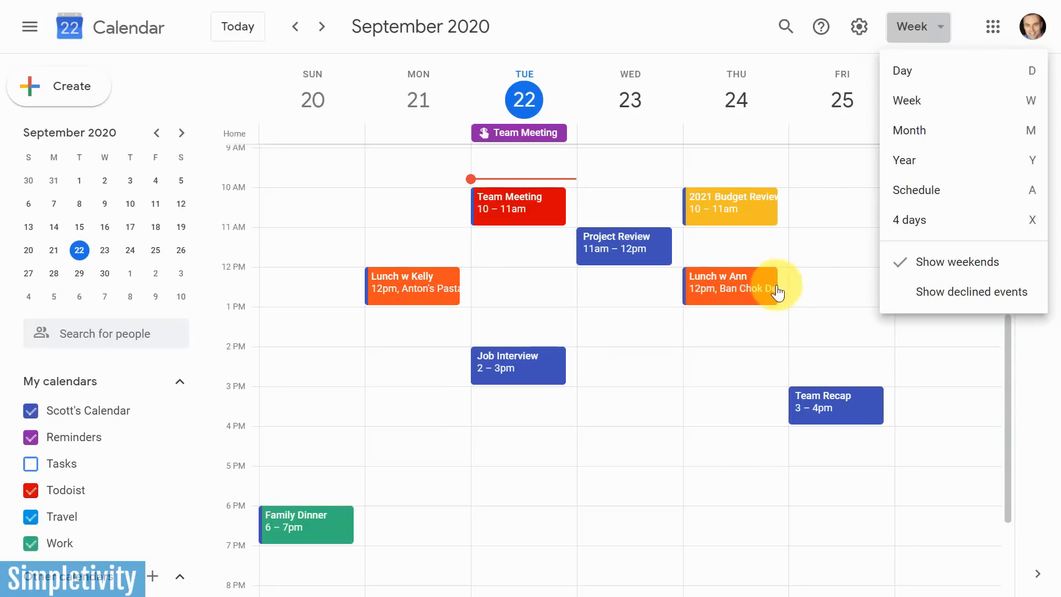
left_click(944, 263)
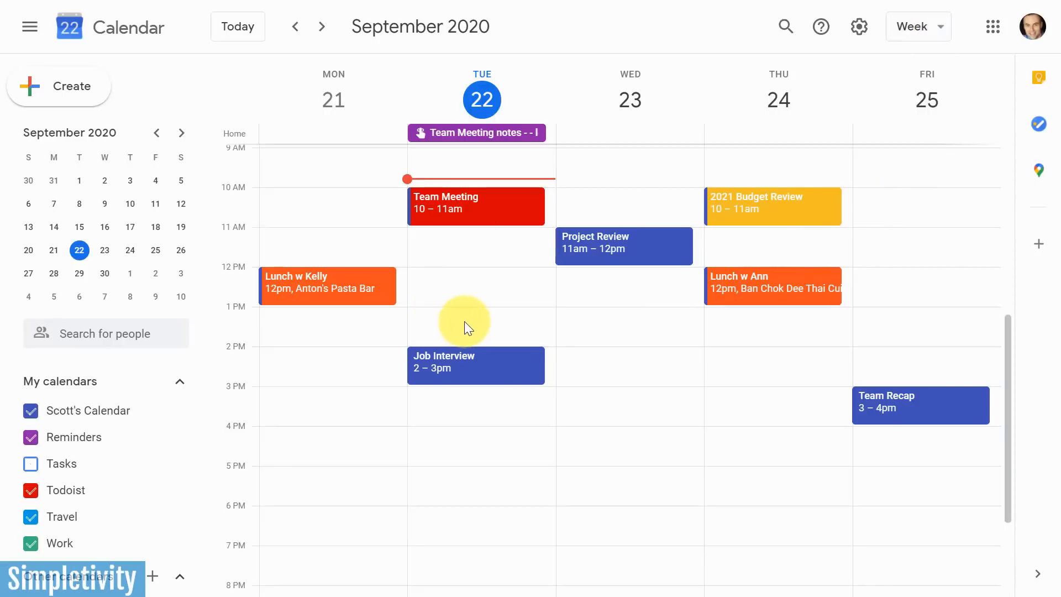
left_click(935, 31)
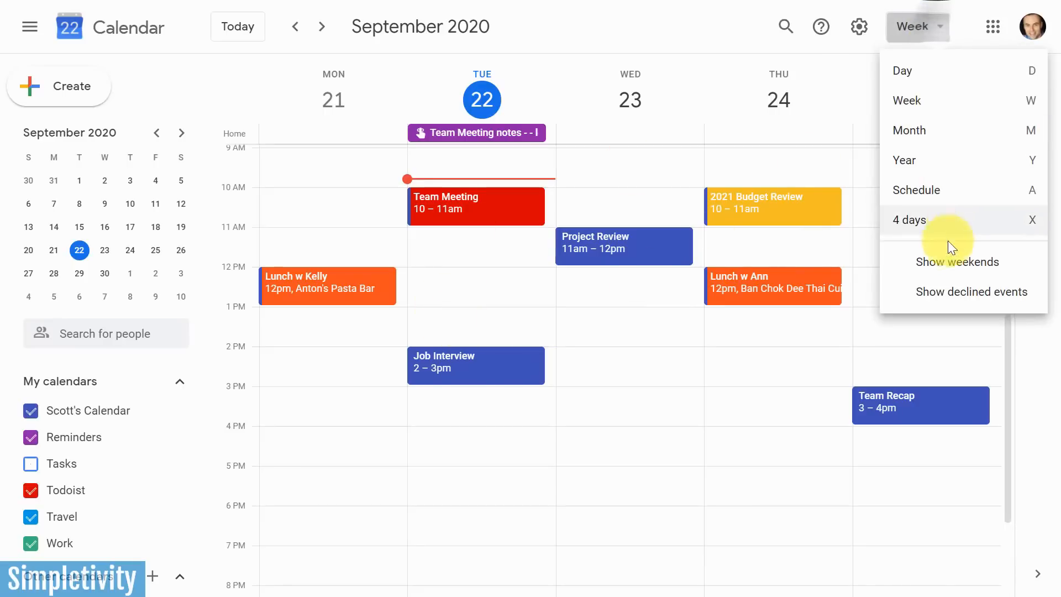
left_click(933, 267)
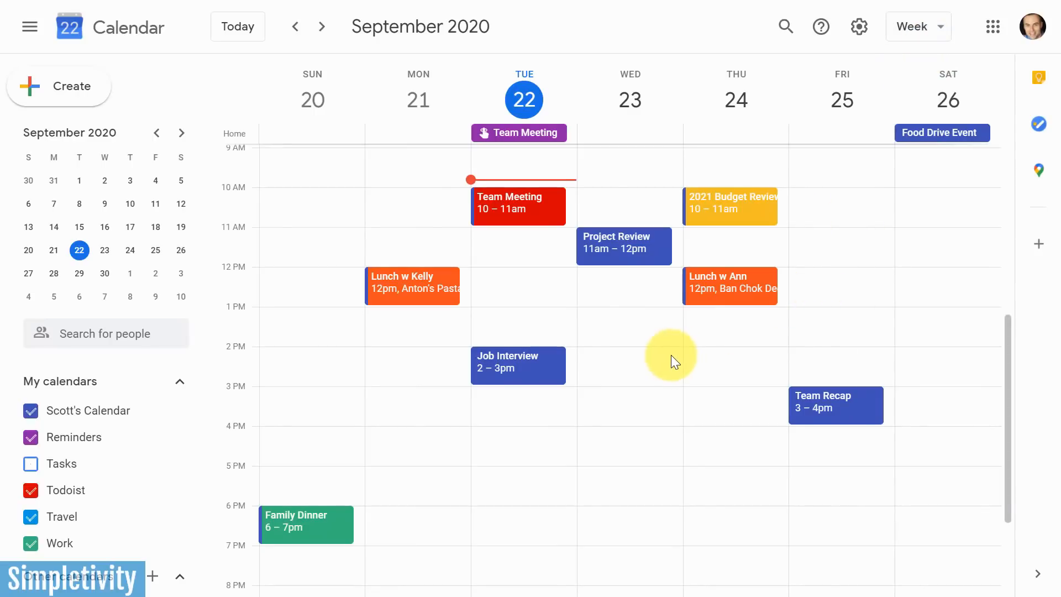
Jump the calendar to Dec 25, 2021, and to Oct 31, 2020, using Go to date.
key("g")
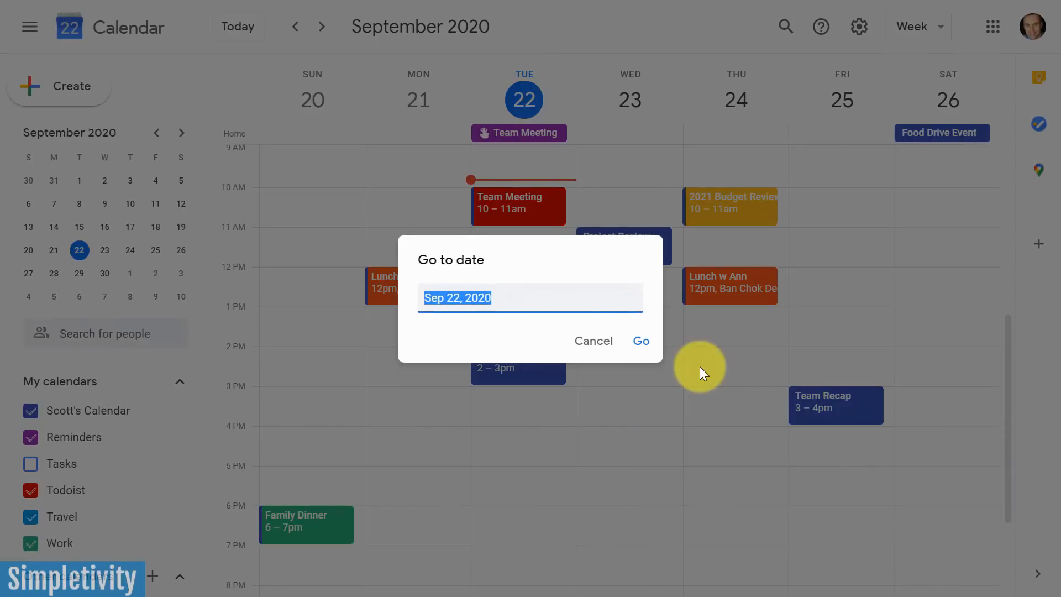
key("End")
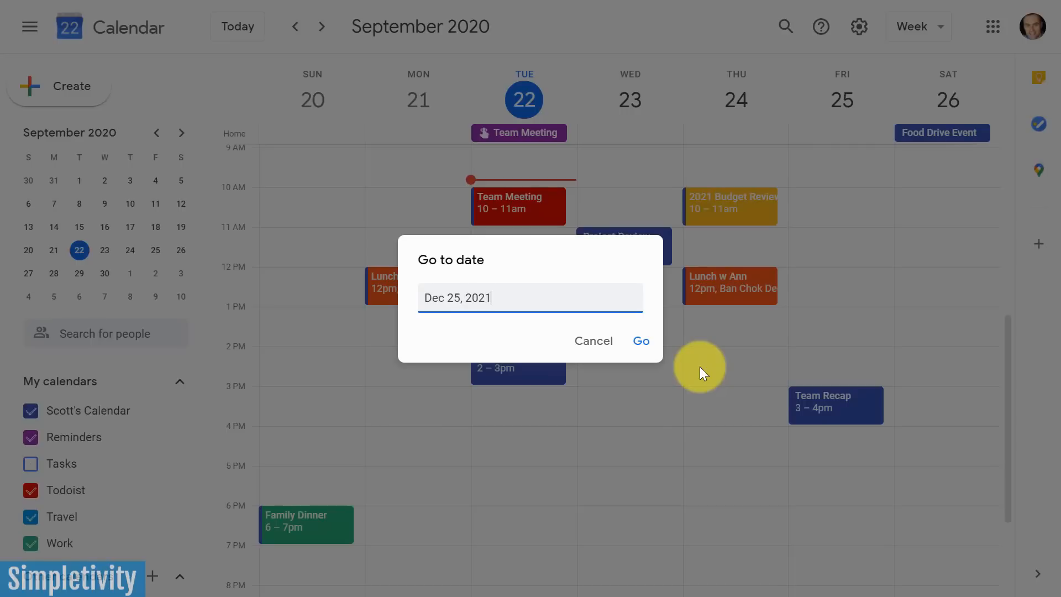
key("Return")
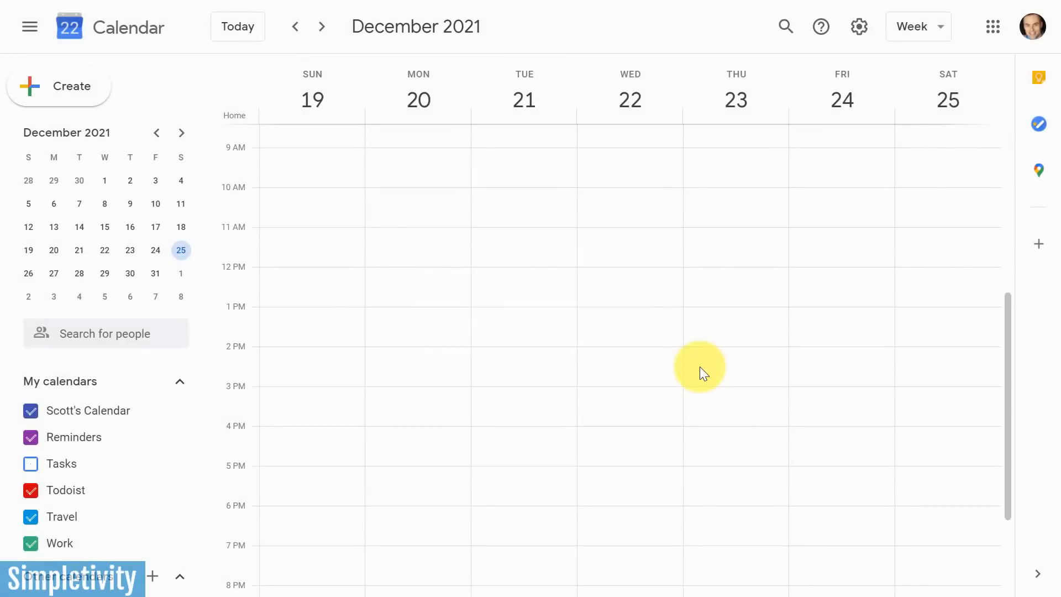
type("gOct")
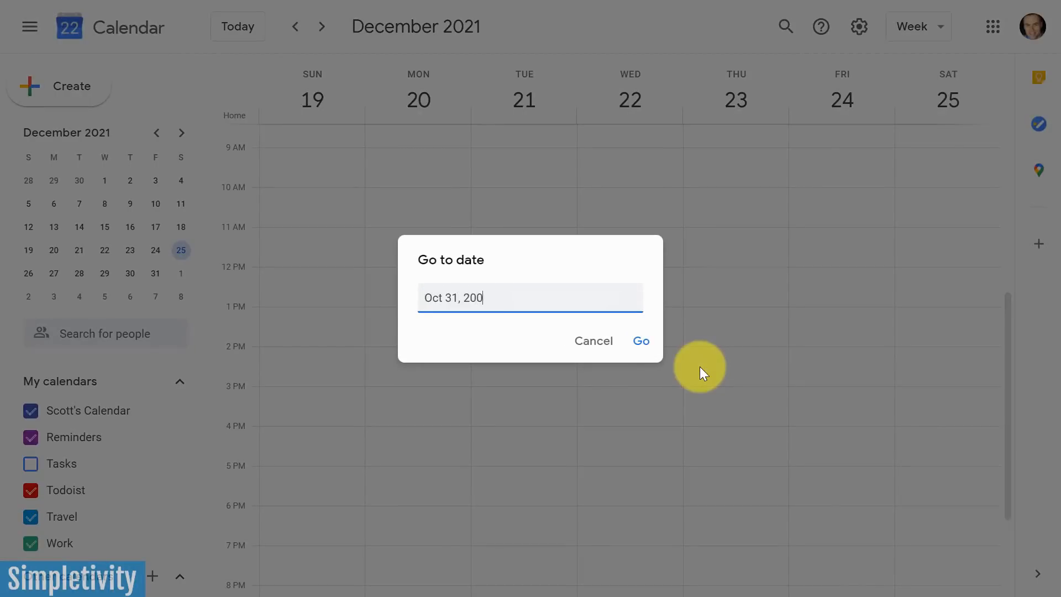
key("Return")
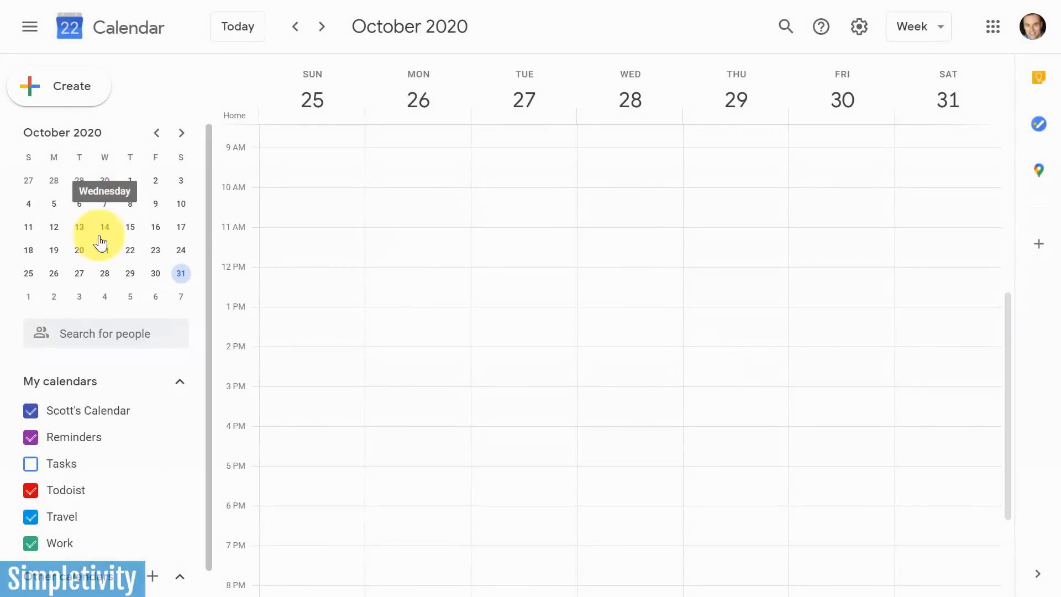
Browse the mini calendar ahead to February 2021 and advance the week view by two weeks.
left_click(181, 136)
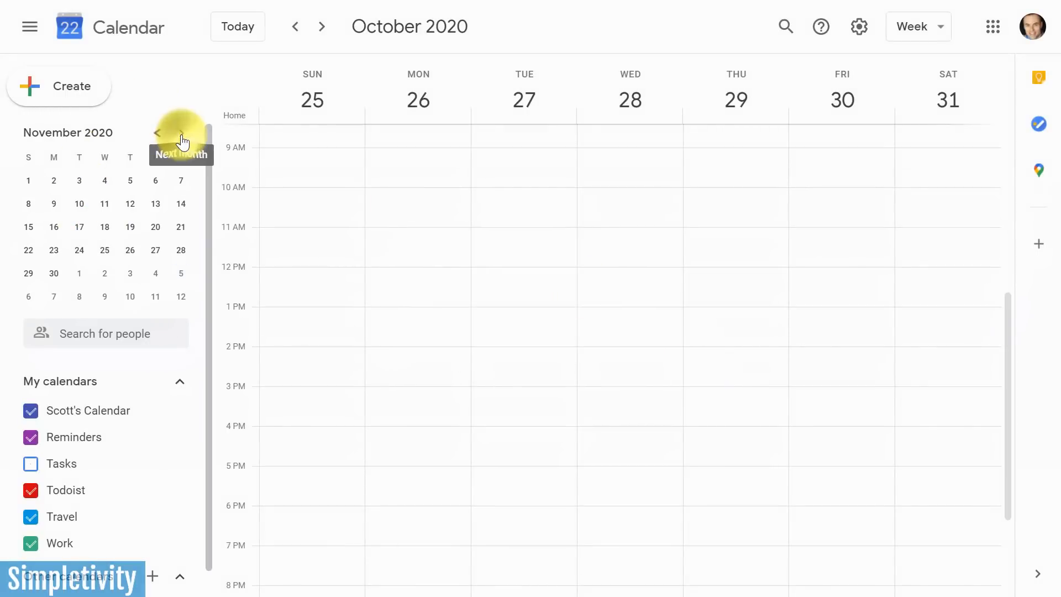
left_click(181, 136)
left_click(181, 136)
left_click(181, 136)
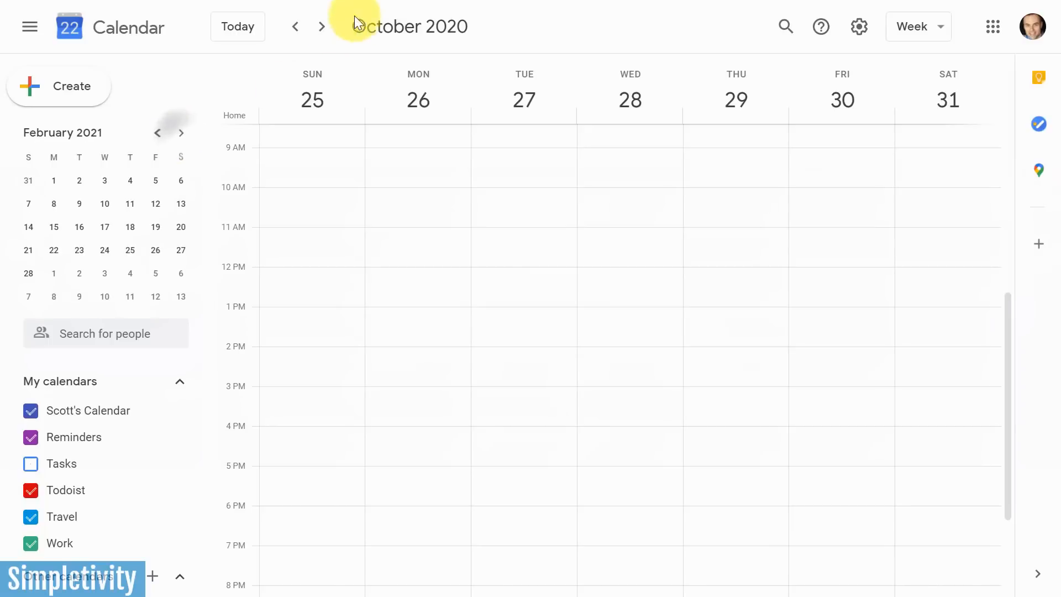
left_click(322, 27)
left_click(322, 28)
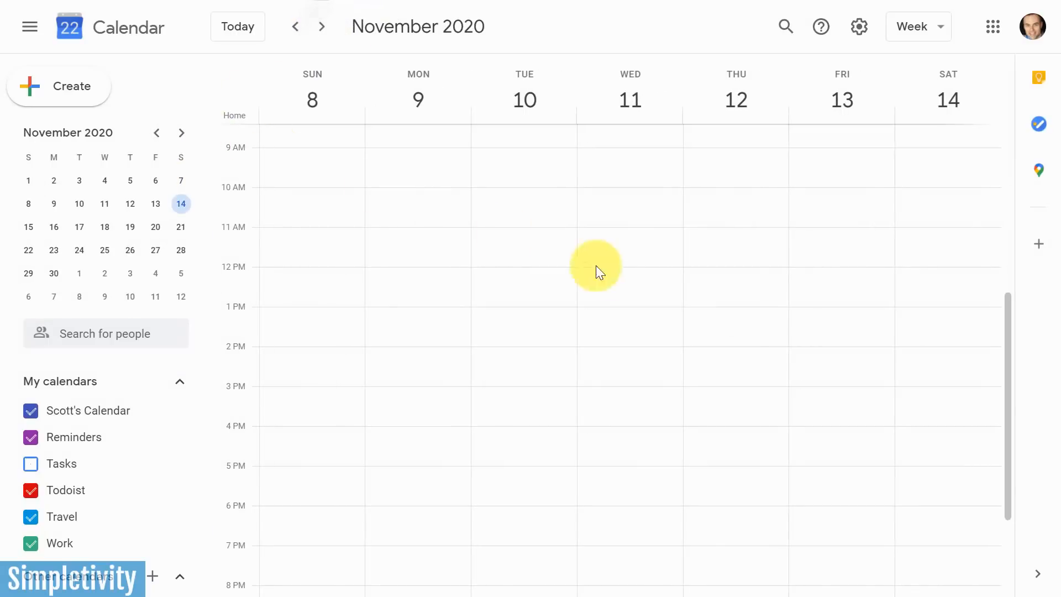
Use Go to date to jump to Sep 22, 2021, and return the calendar to today.
key("g")
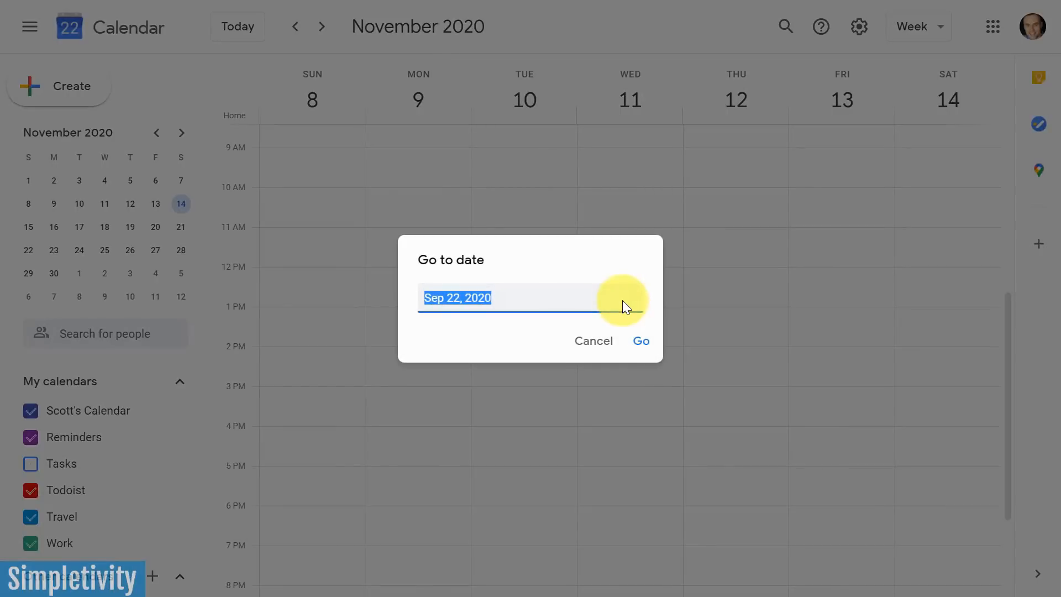
key("End")
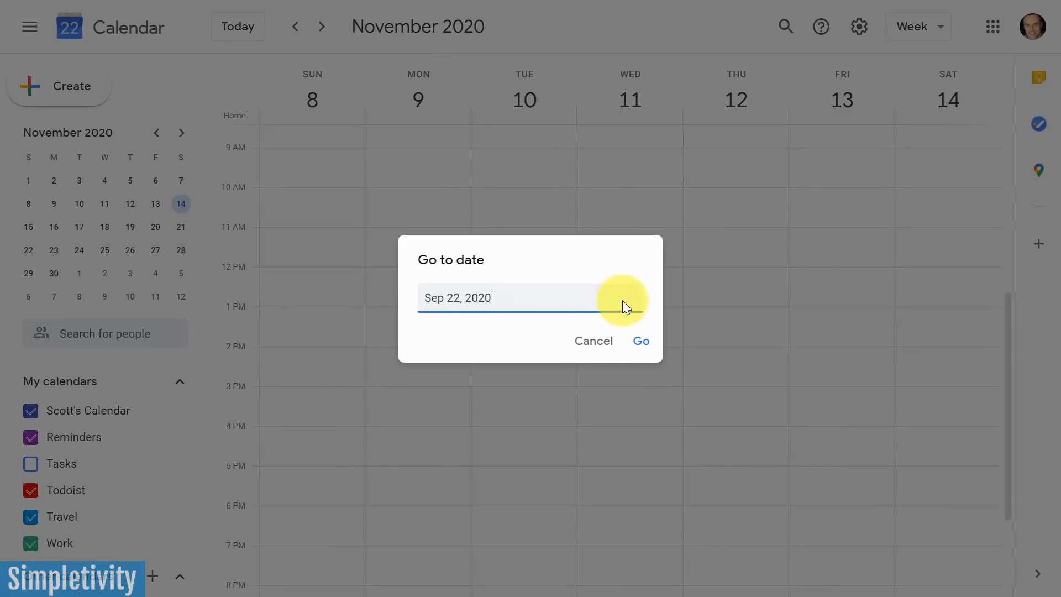
key("BackSpace")
key("Return")
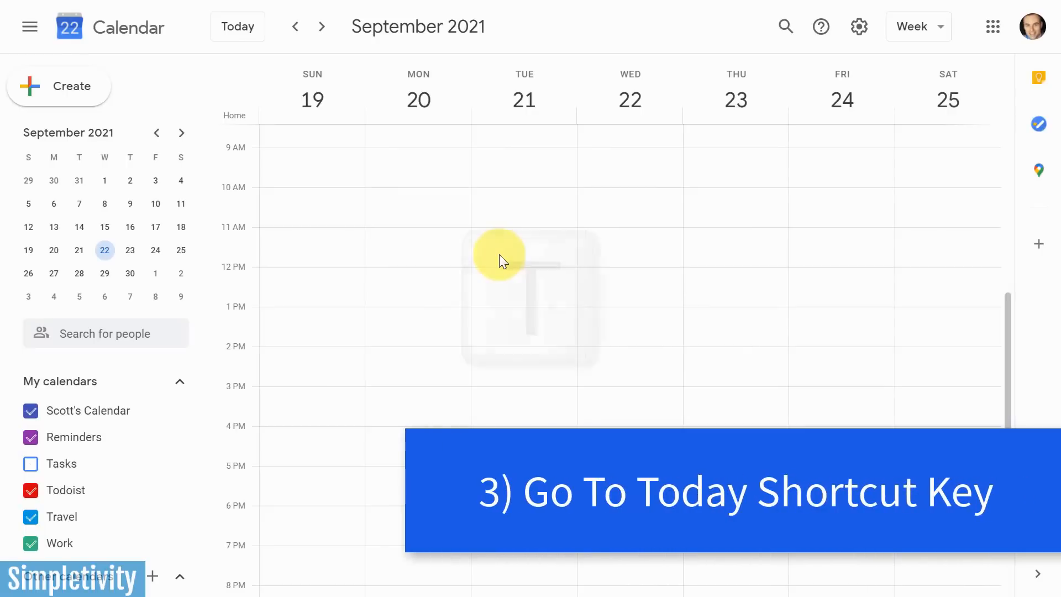
key("t")
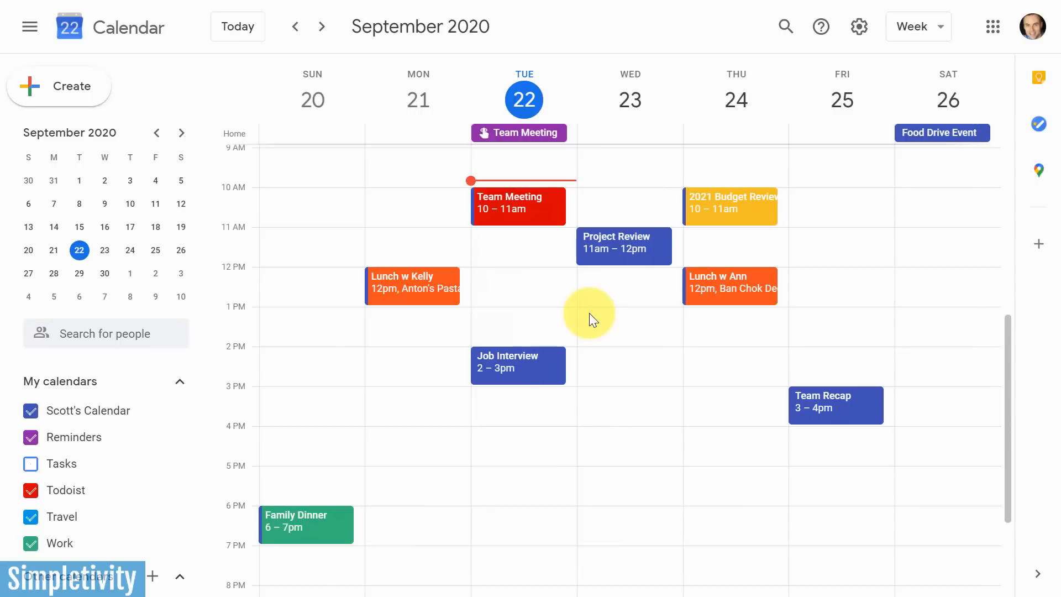
Show the week containing September 2, 2020, and return to the current week.
left_click(105, 182)
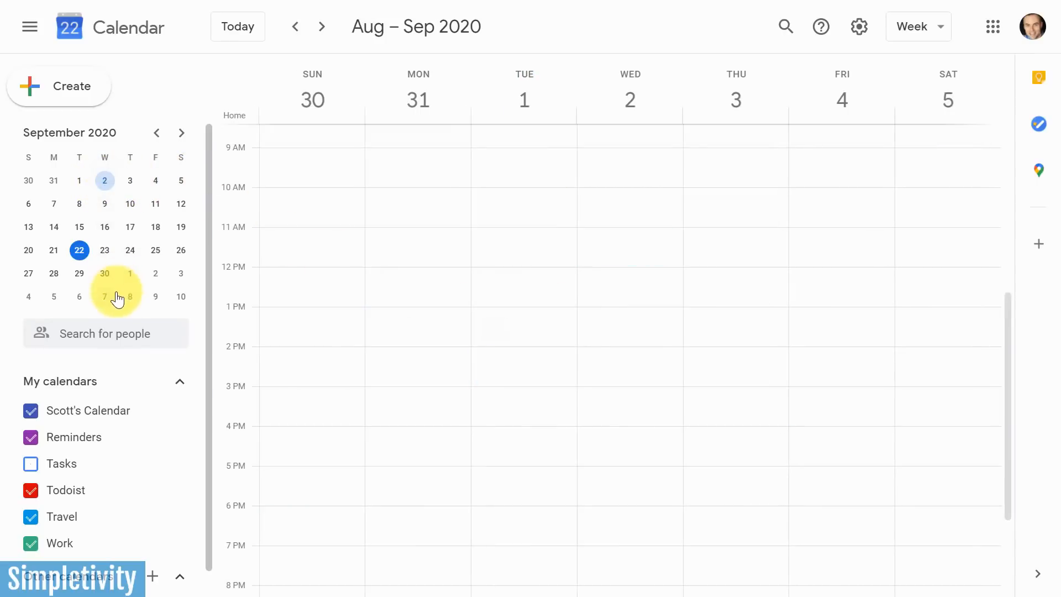
key("t")
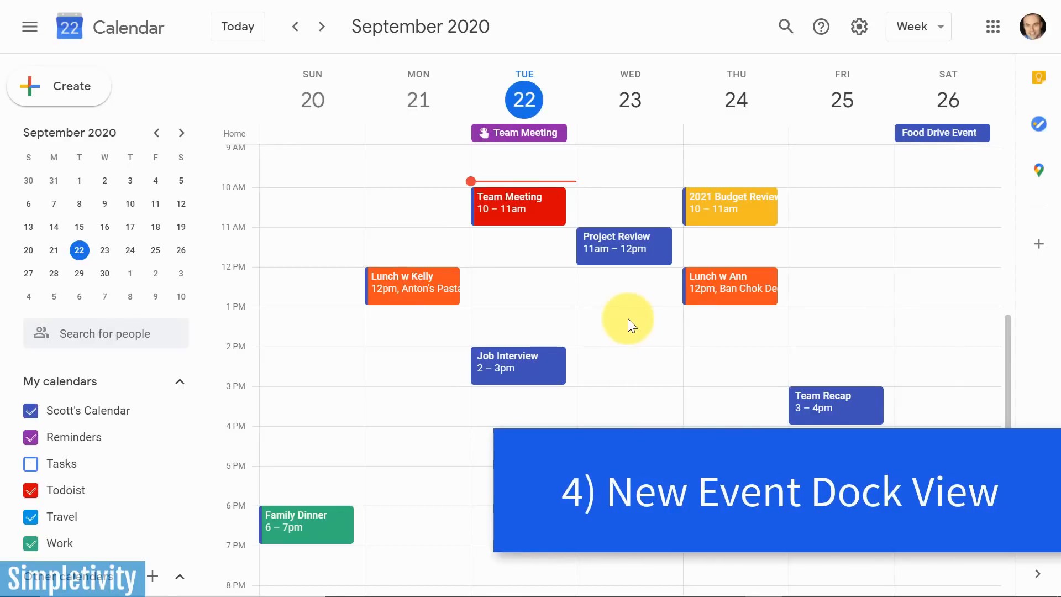
scroll(623, 320, "up", 2)
scroll(620, 325, "down", 2)
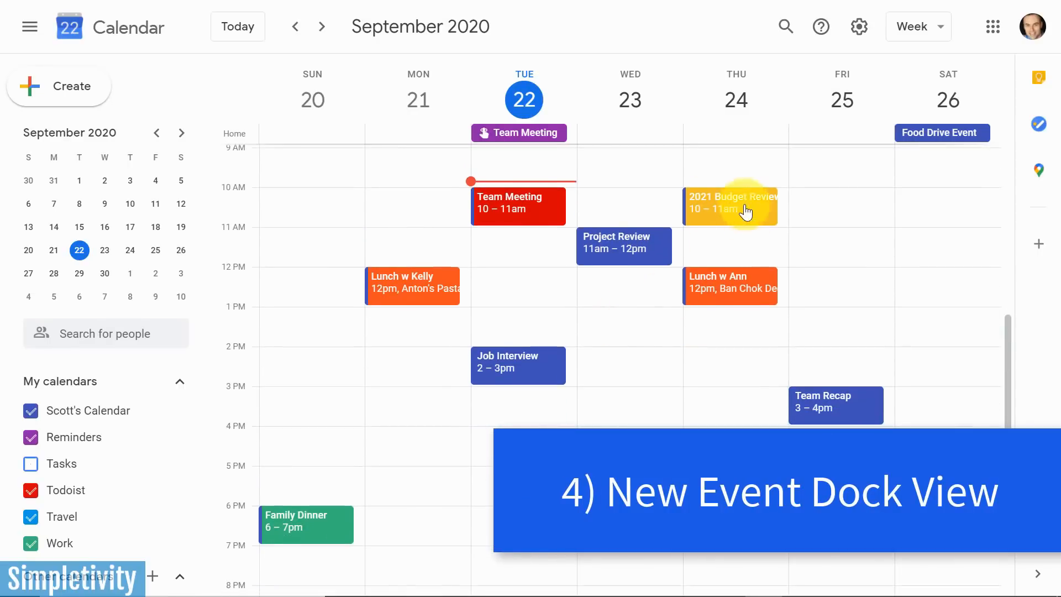
Start a new event on Thursday, September 24 and set its time to 3:00pm – 4:30pm.
left_click(714, 313)
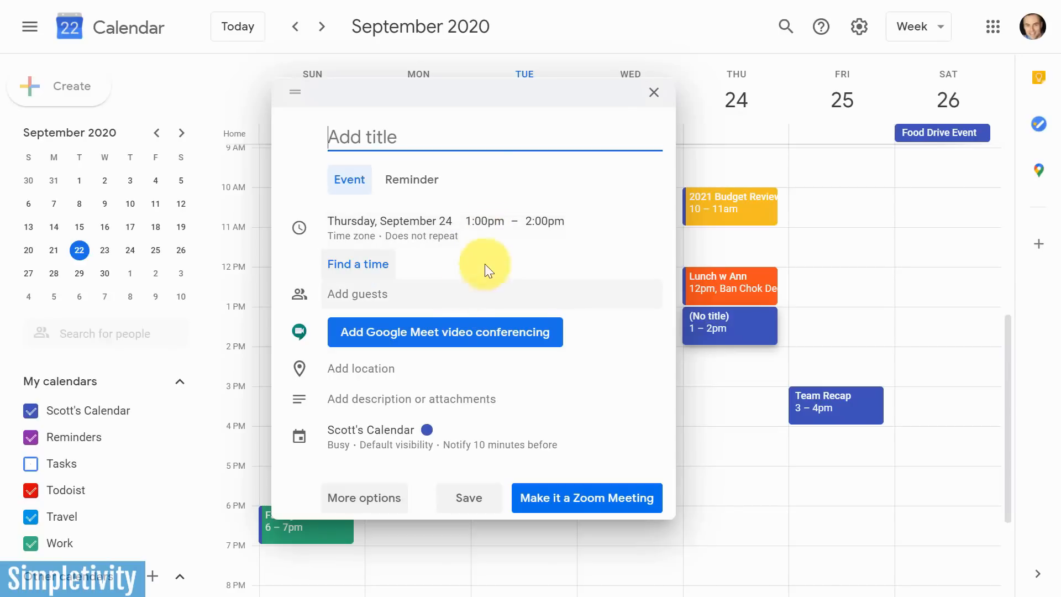
left_click(482, 222)
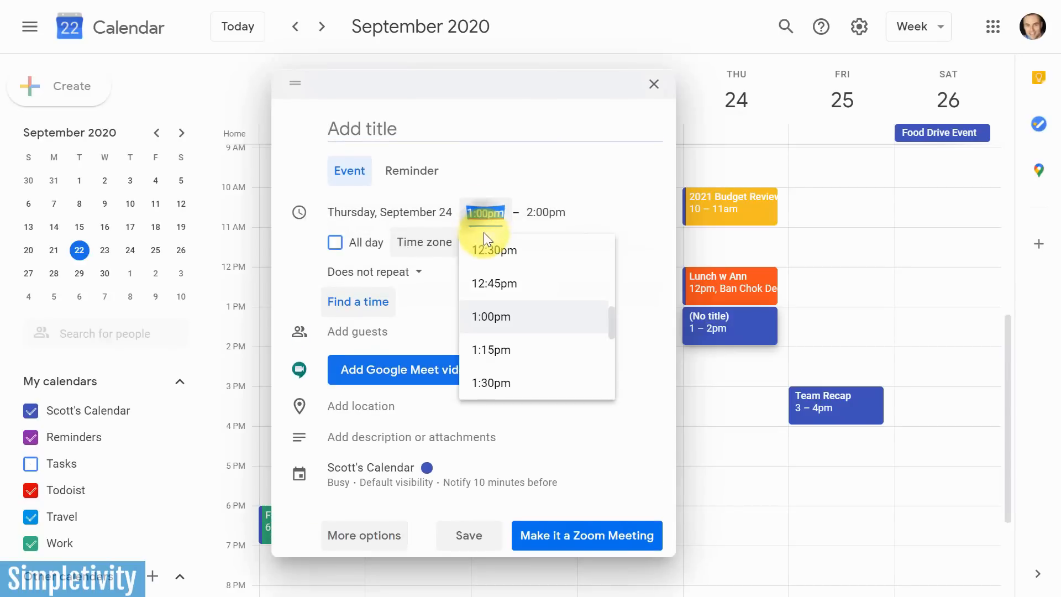
scroll(505, 320, "down", 4)
left_click(506, 329)
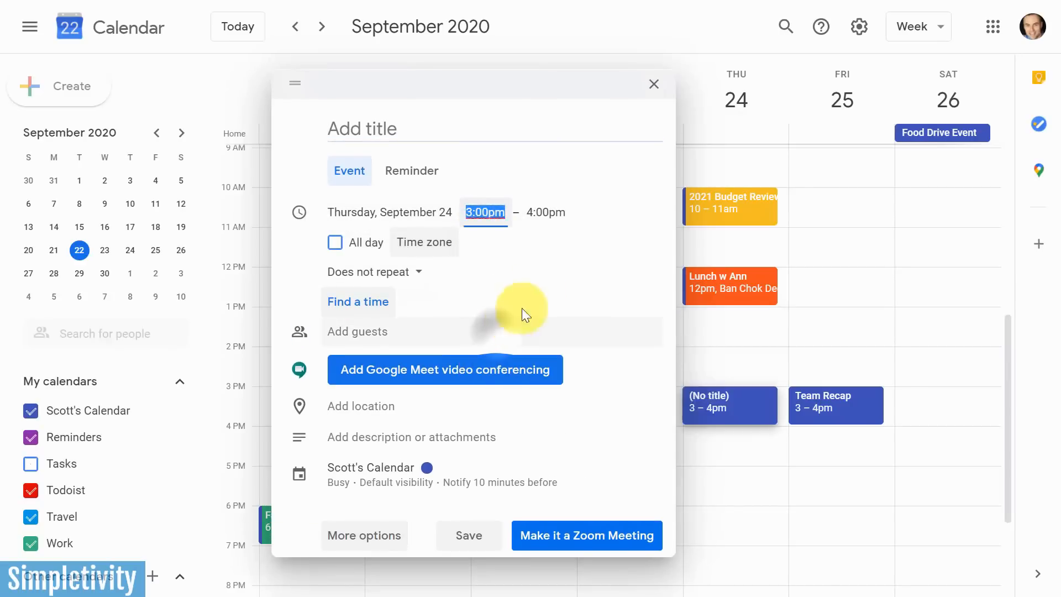
left_click(546, 213)
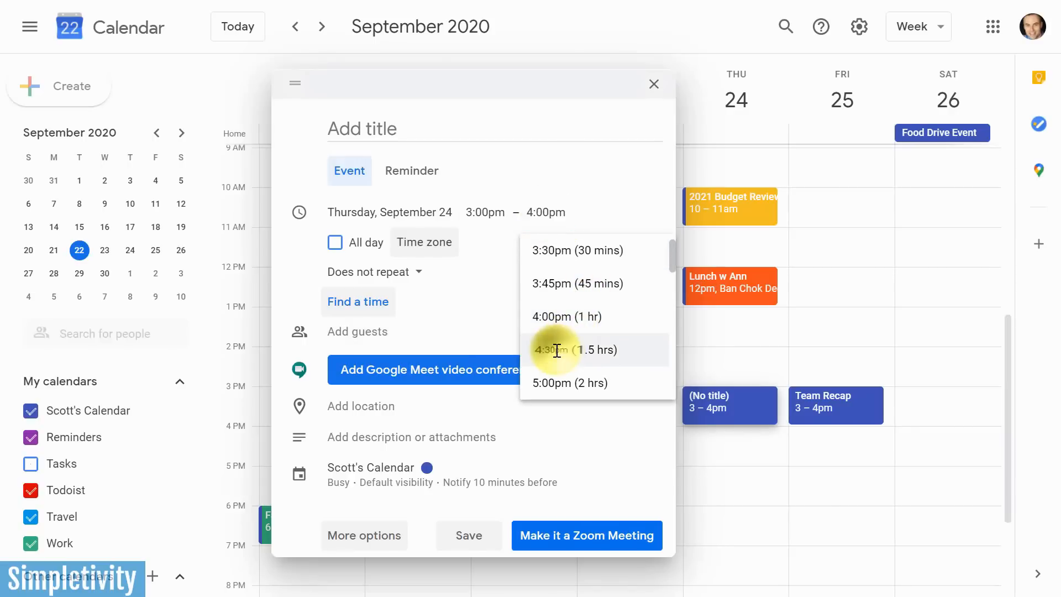
left_click(556, 350)
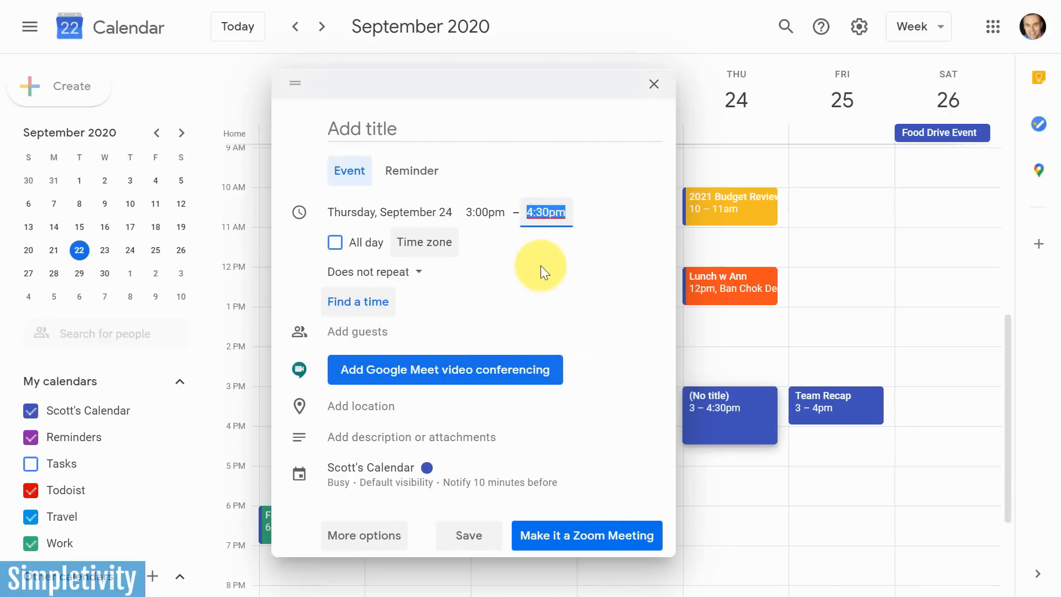
Dock the new event form beside the September 24 day view and move the event to 11:00am on the grid.
left_click(295, 87)
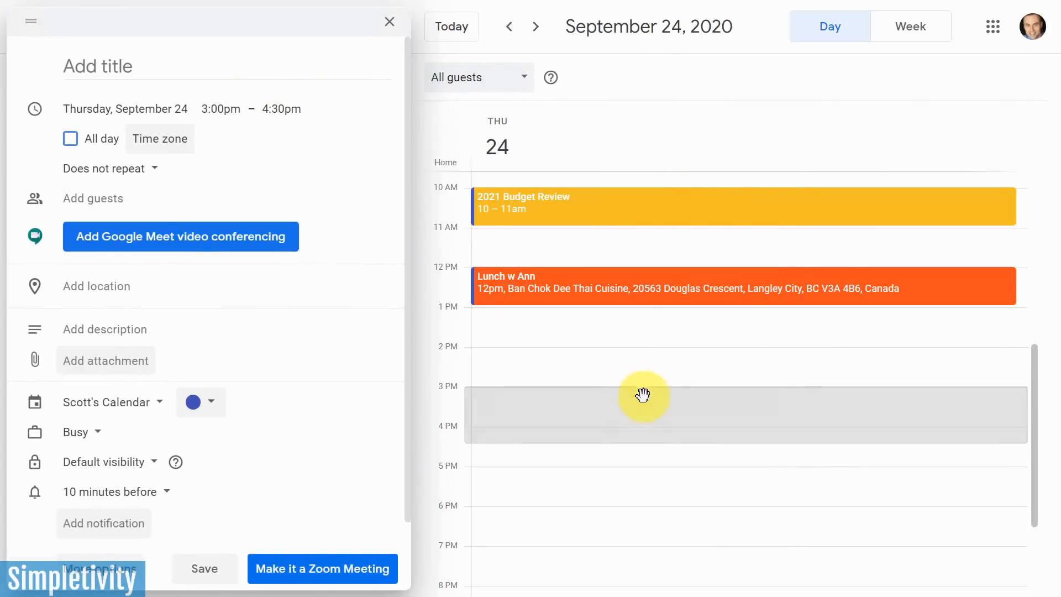
left_click_drag(632, 415, 624, 435)
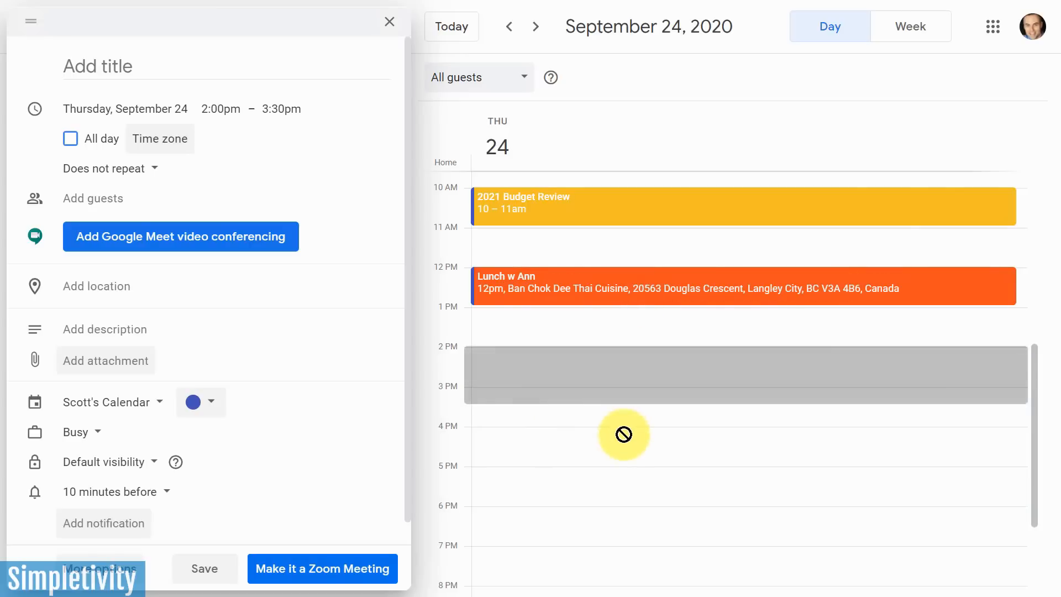
left_click_drag(625, 367, 627, 450)
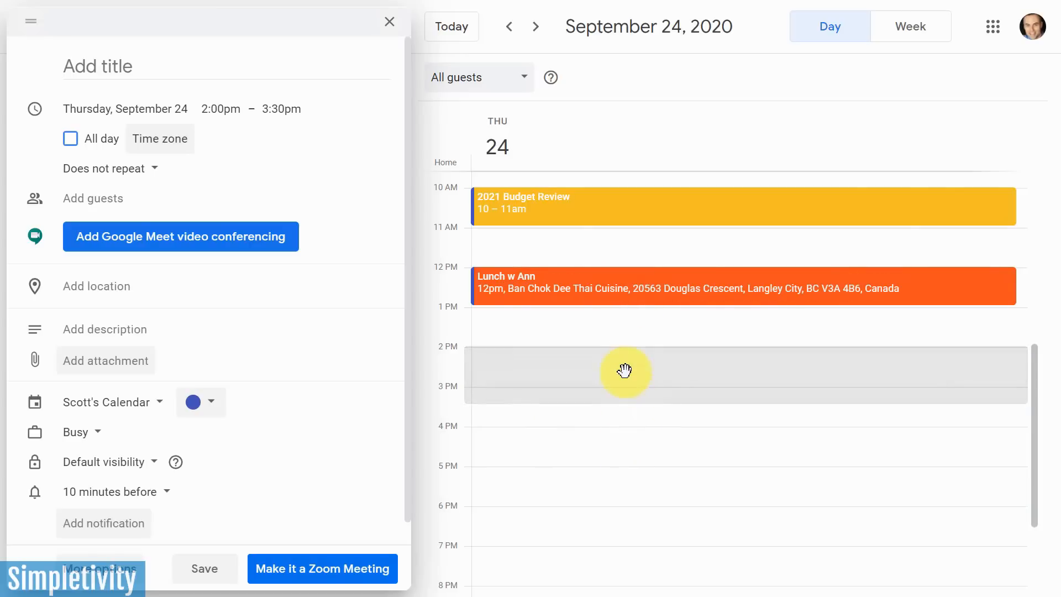
left_click_drag(624, 370, 623, 237)
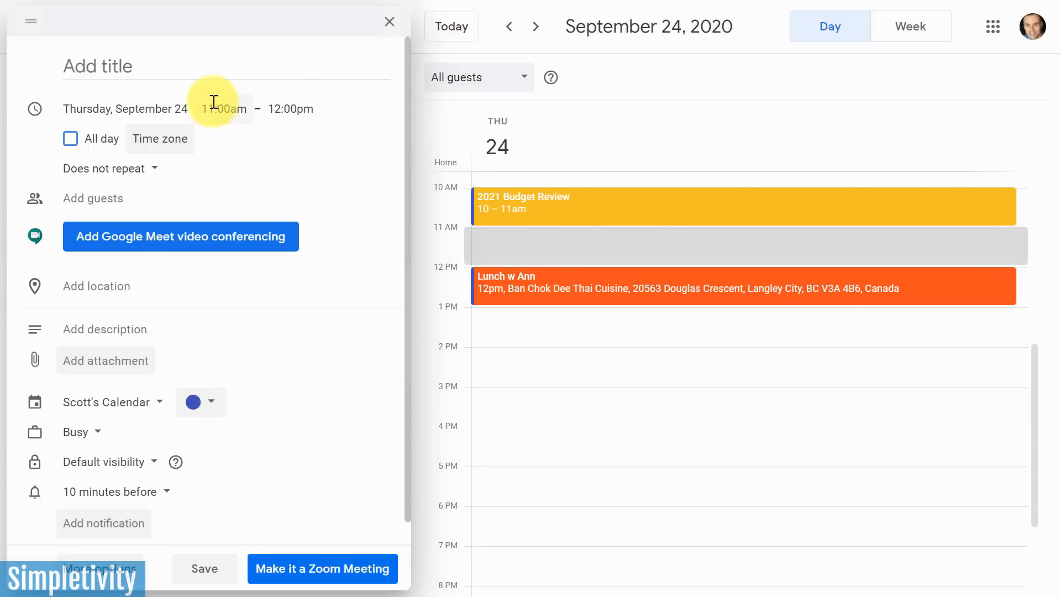
Move the draft event to 2:00pm – 3:00pm on the day grid and close it without saving.
left_click_drag(575, 233, 568, 365)
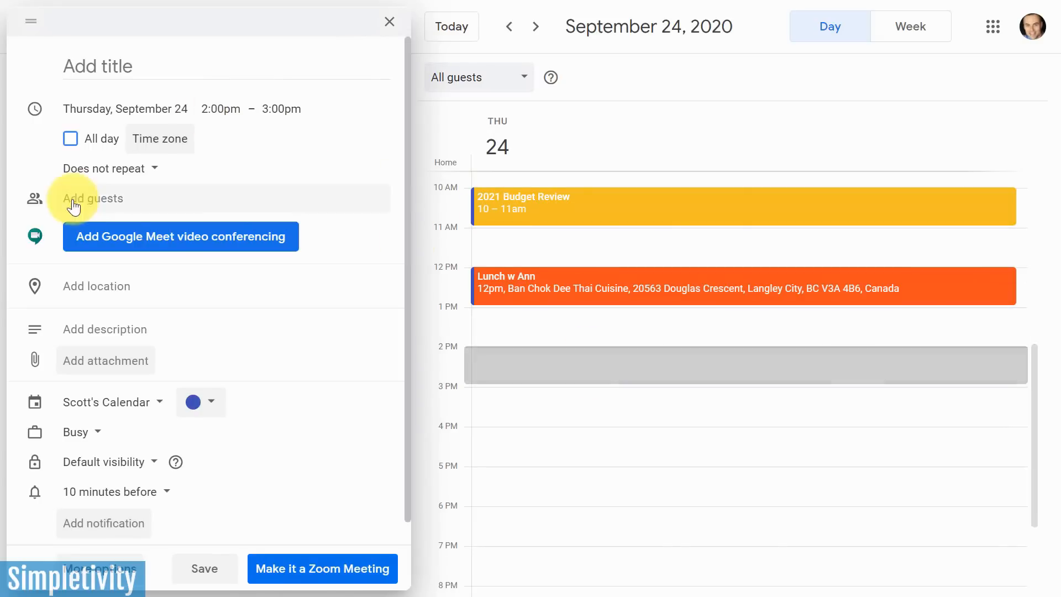
scroll(746, 293, "up", 3)
scroll(743, 303, "down", 3)
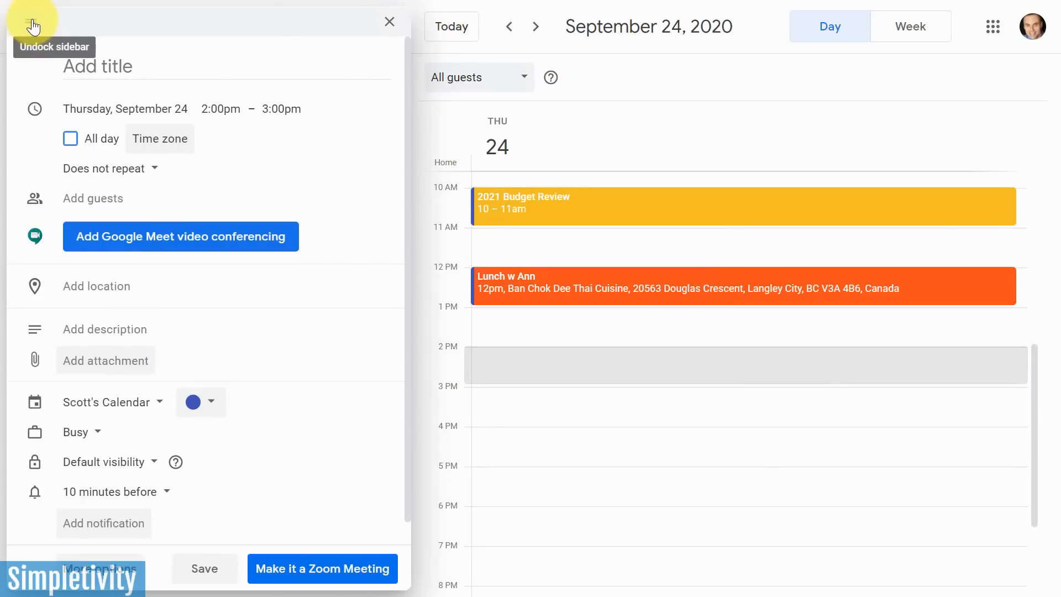
left_click(390, 25)
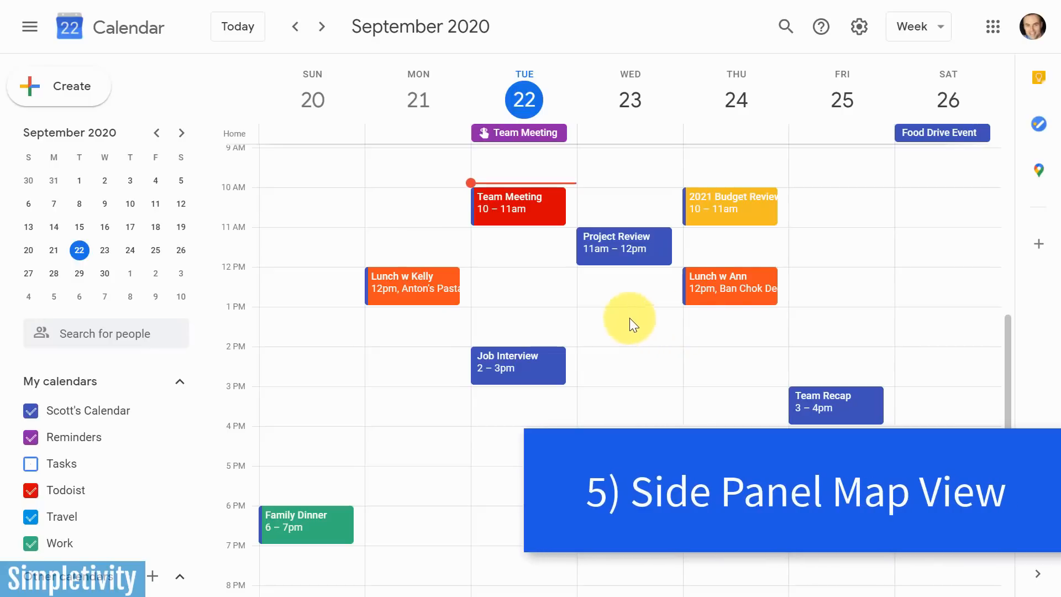
View the Monday lunch event's details and show its location, Anton's Pasta Bar, in the Maps side panel.
left_click(418, 291)
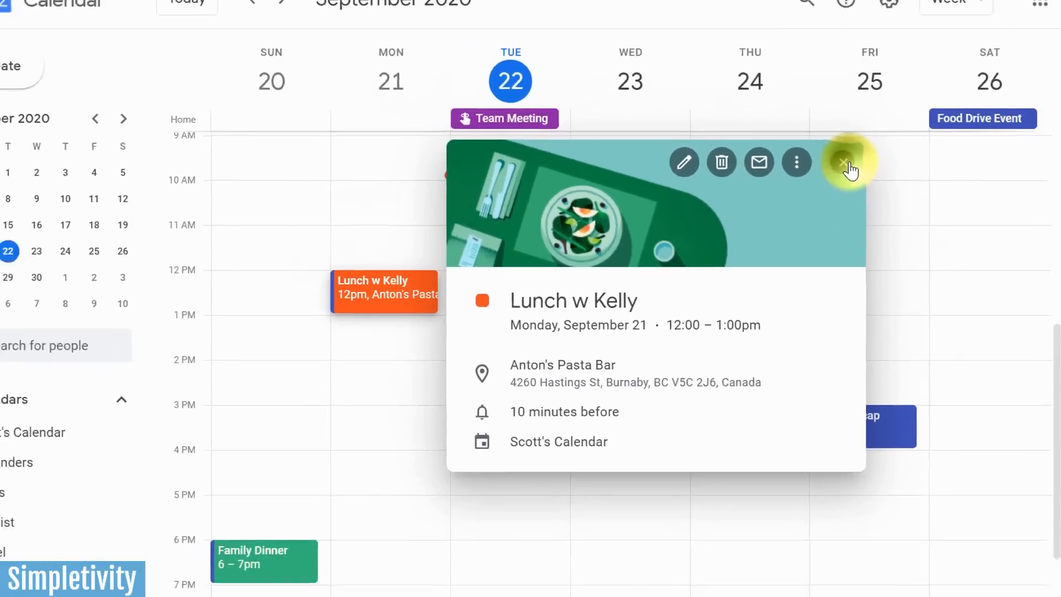
left_click(908, 137)
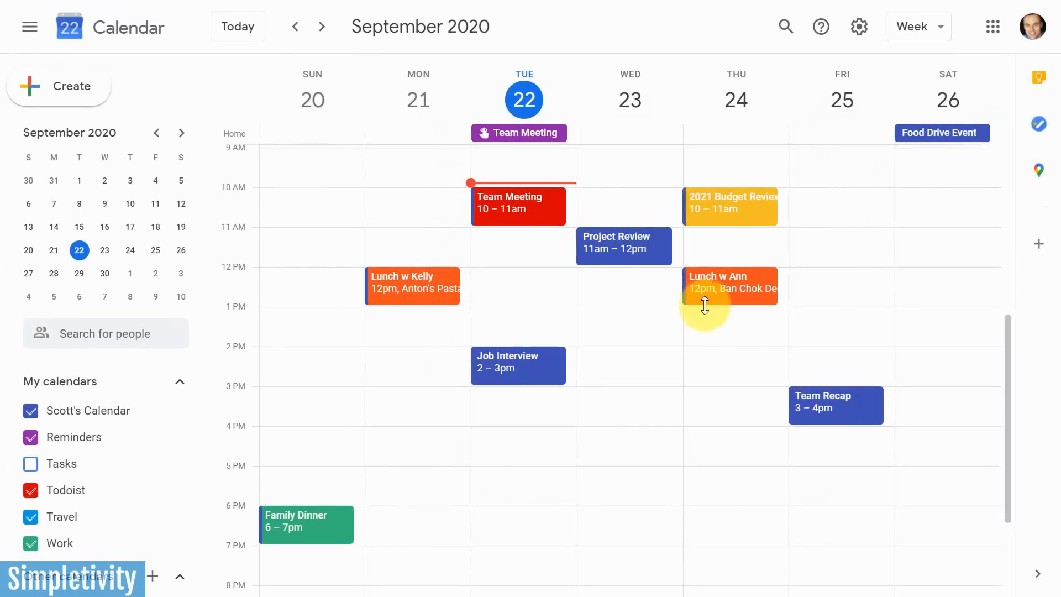
left_click(1039, 176)
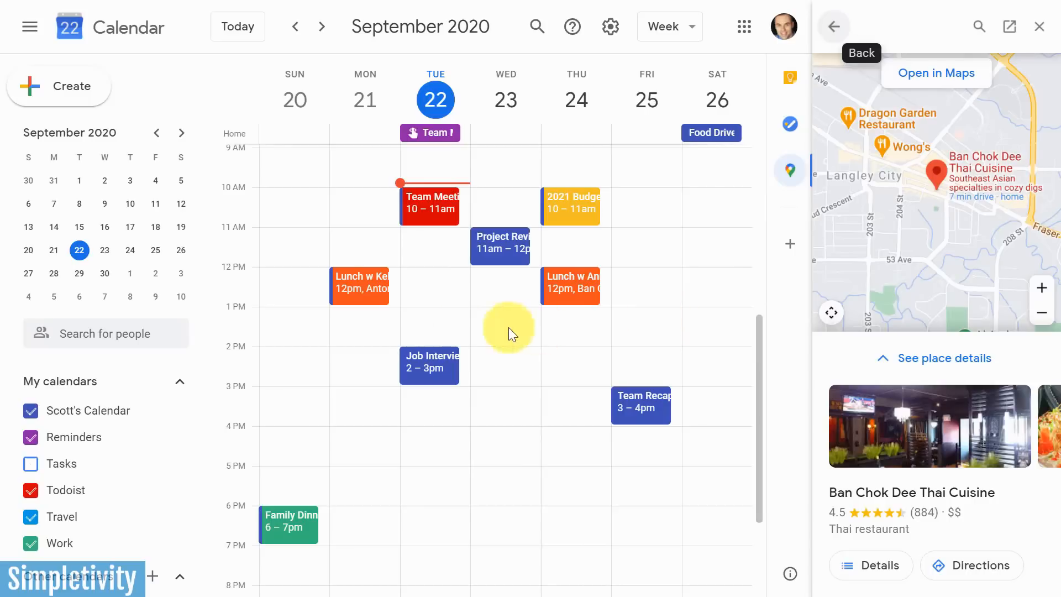
left_click(362, 292)
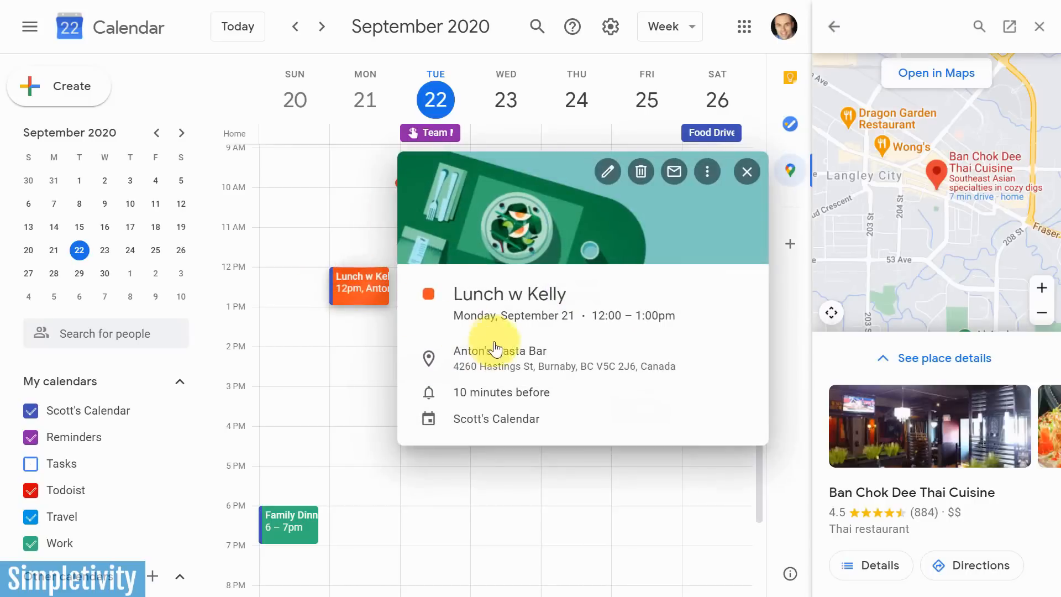
left_click(487, 357)
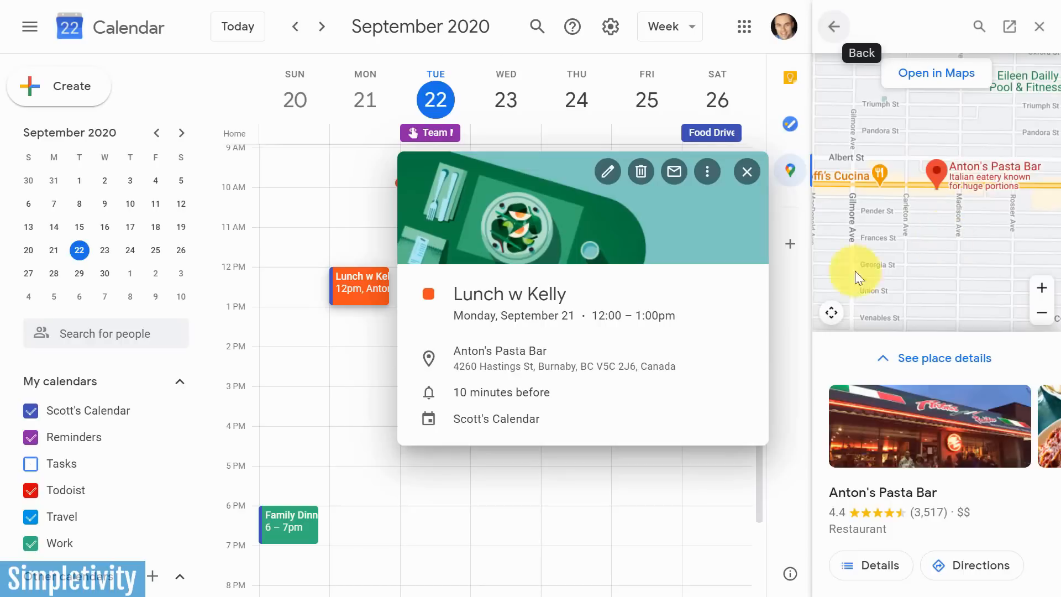
left_click(743, 169)
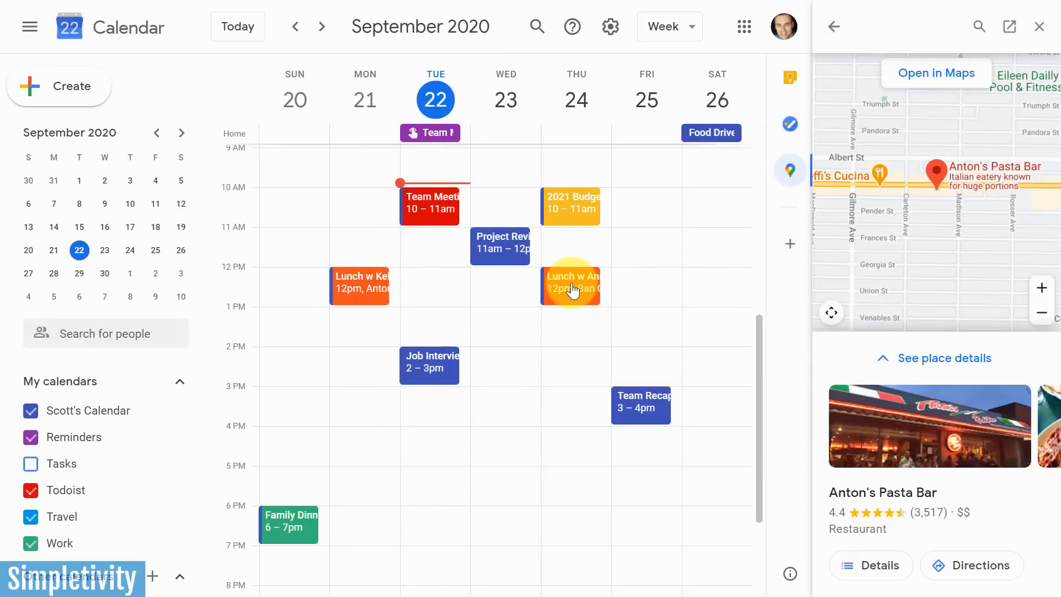
Show the Thursday lunch event's location, Ban Chok Dee Thai Cuisine, on the side map, and close the map panel.
left_click(572, 289)
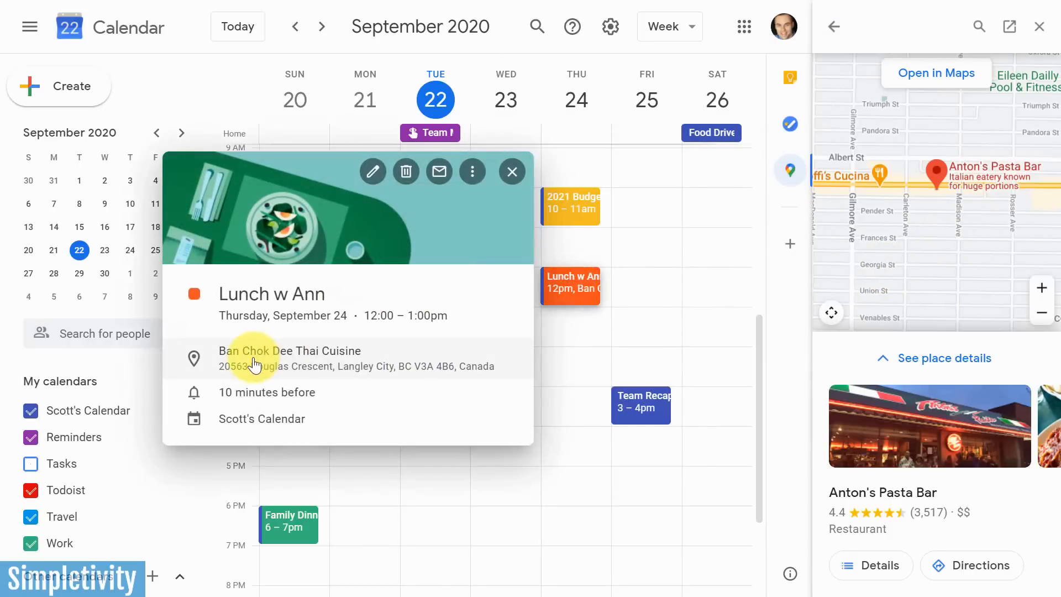
left_click(254, 362)
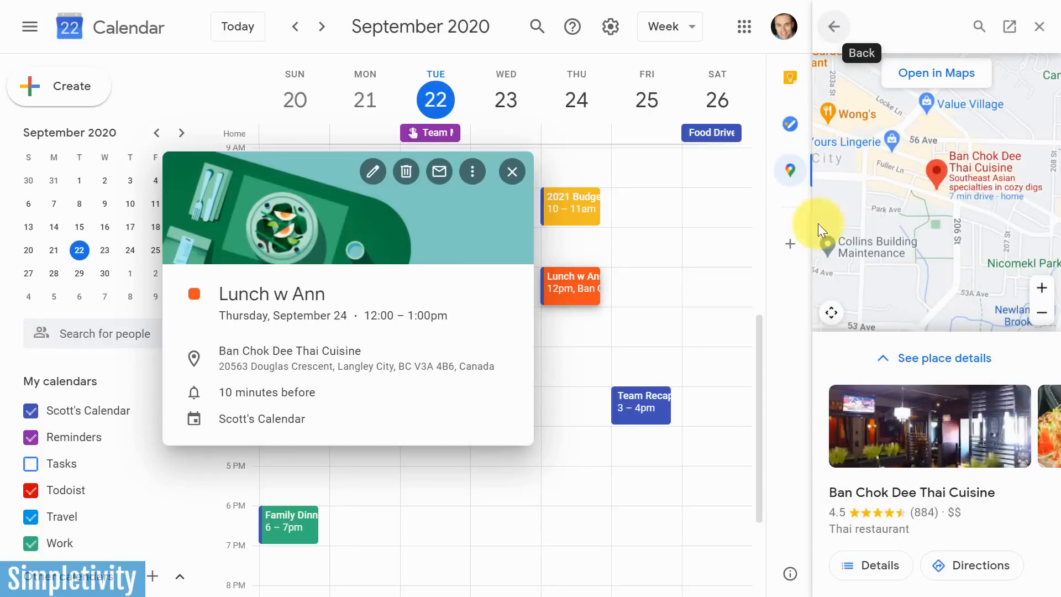
left_click(511, 172)
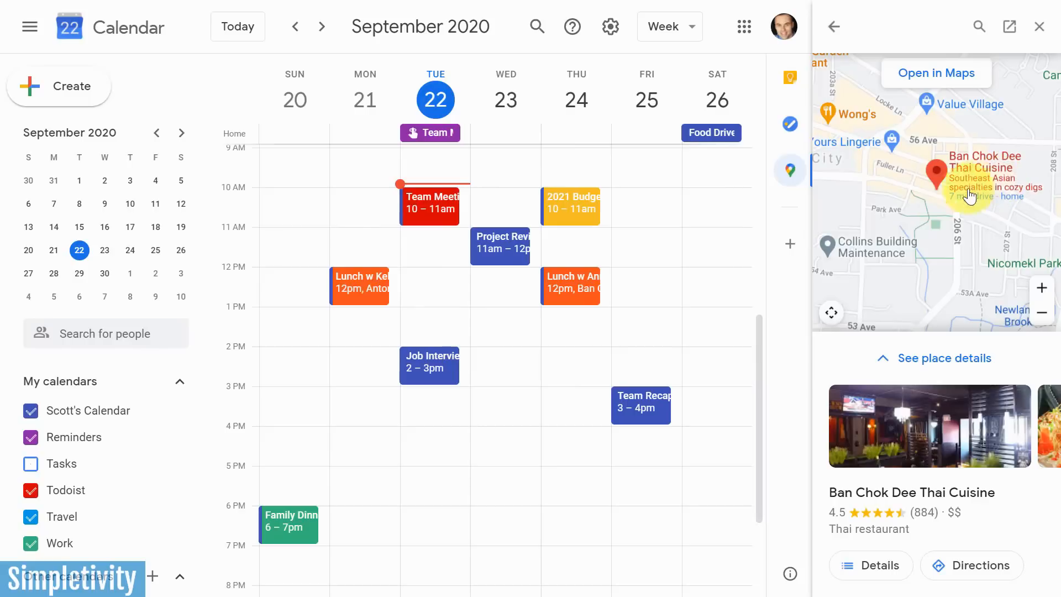
left_click(790, 173)
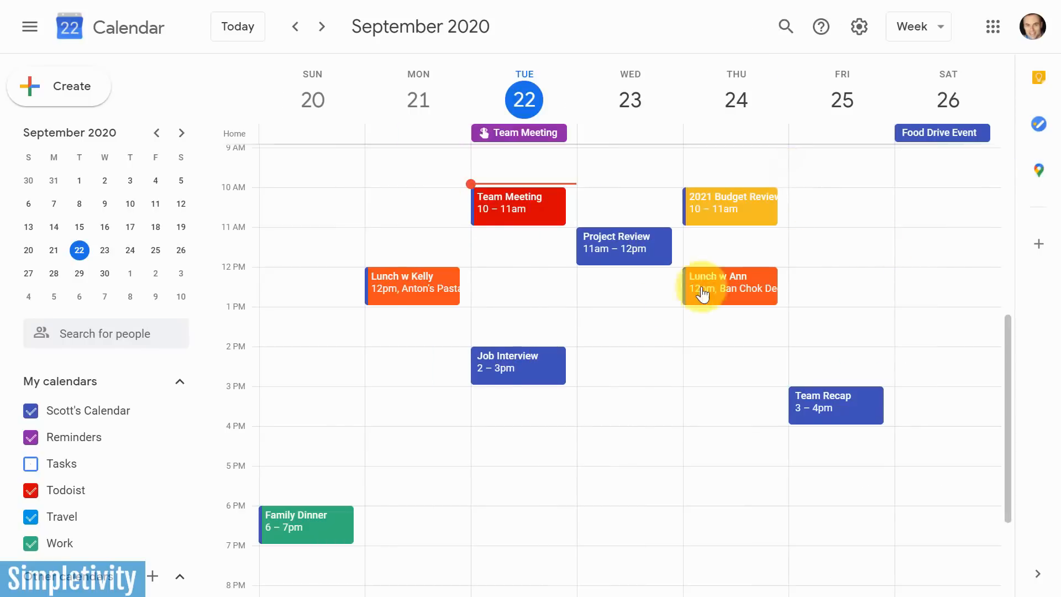
scroll(488, 379, "up", 3)
scroll(487, 380, "down", 4)
scroll(488, 380, "up", 3)
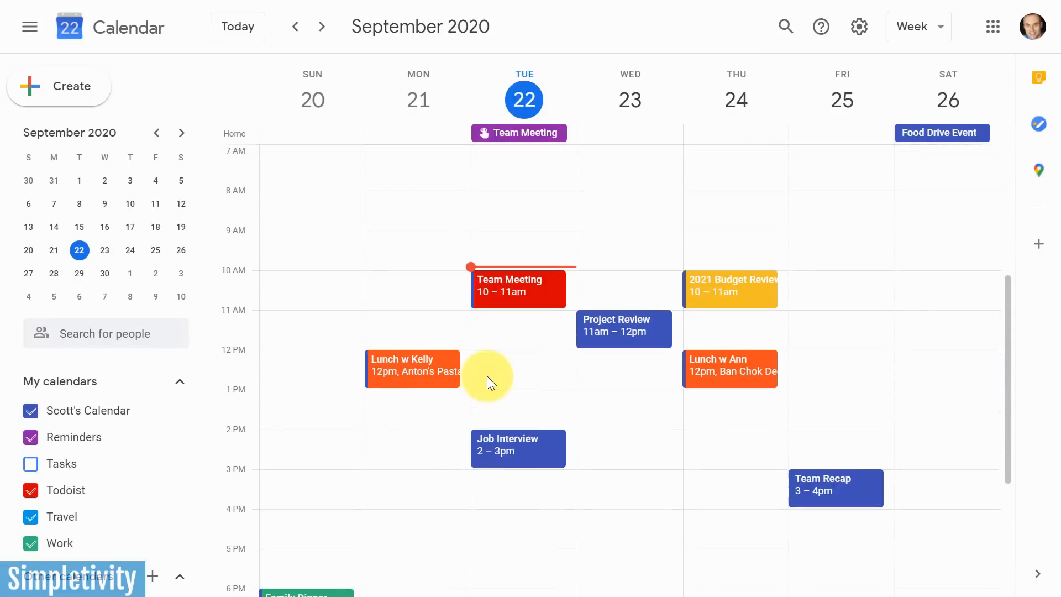
scroll(487, 376, "down", 3)
scroll(487, 375, "up", 6)
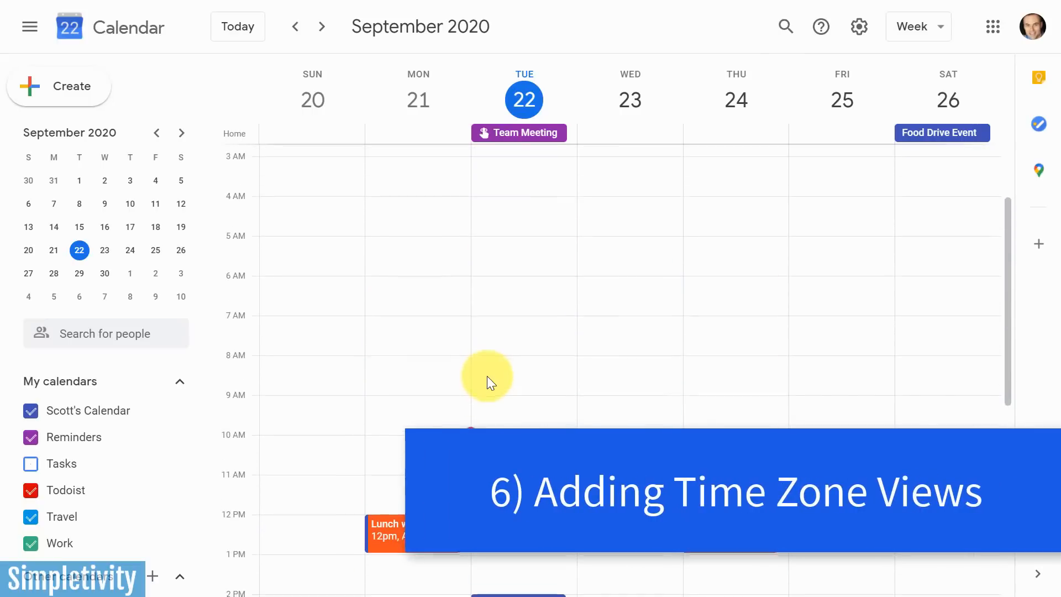
scroll(486, 376, "down", 4)
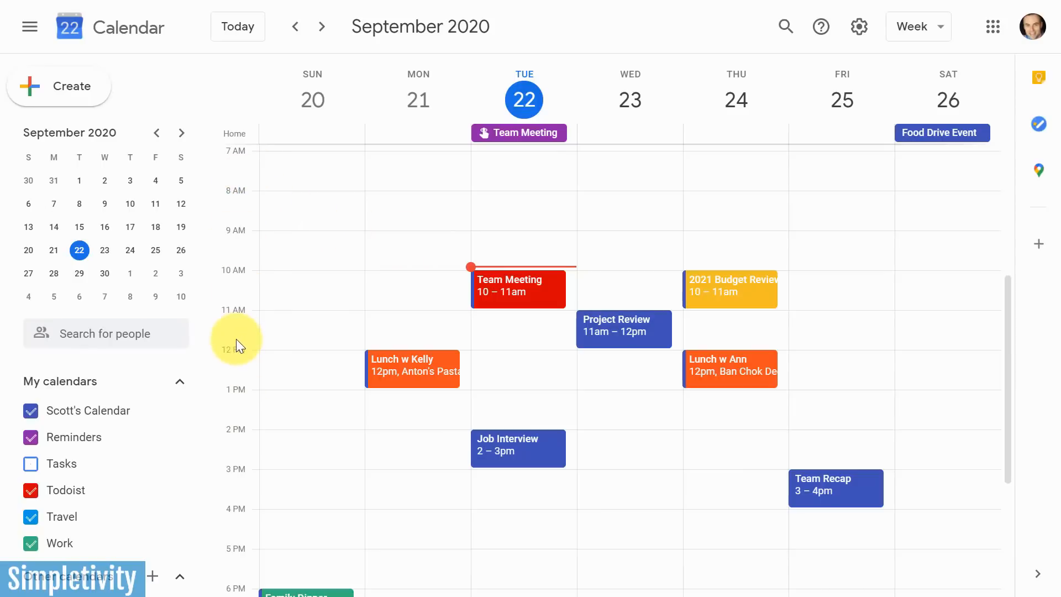
scroll(325, 280, "down", 1)
scroll(325, 280, "up", 1)
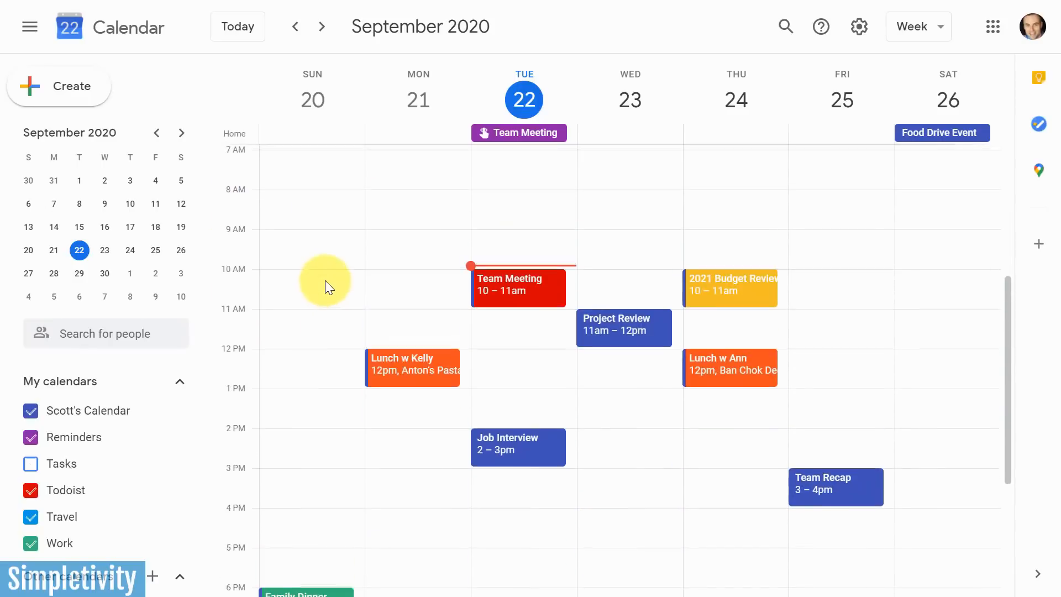
scroll(325, 281, "down", 1)
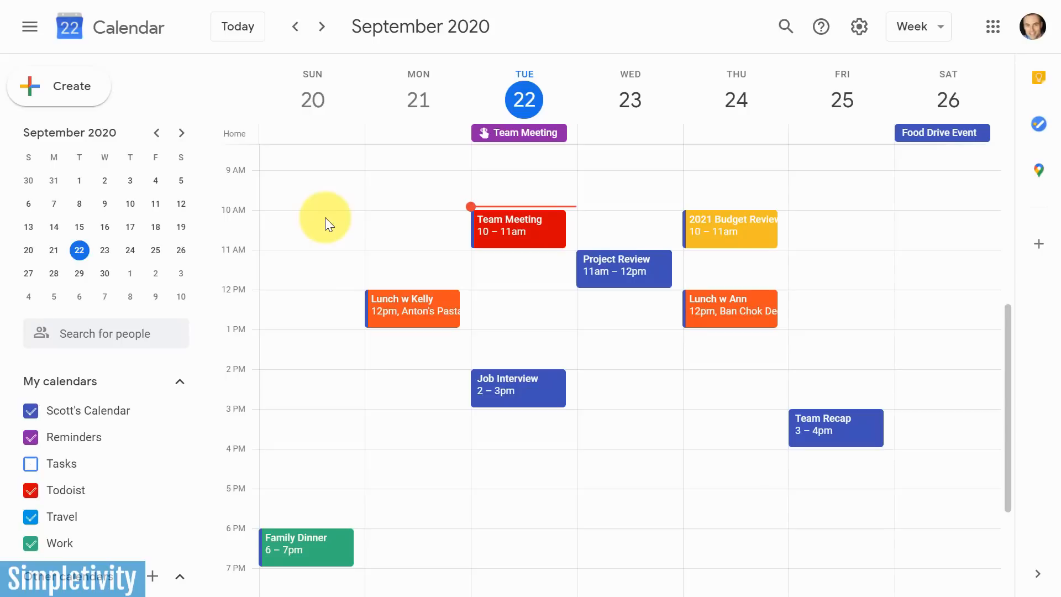
Display Eastern Time - New York as the secondary time zone with the label ET, and return to the calendar.
left_click(860, 27)
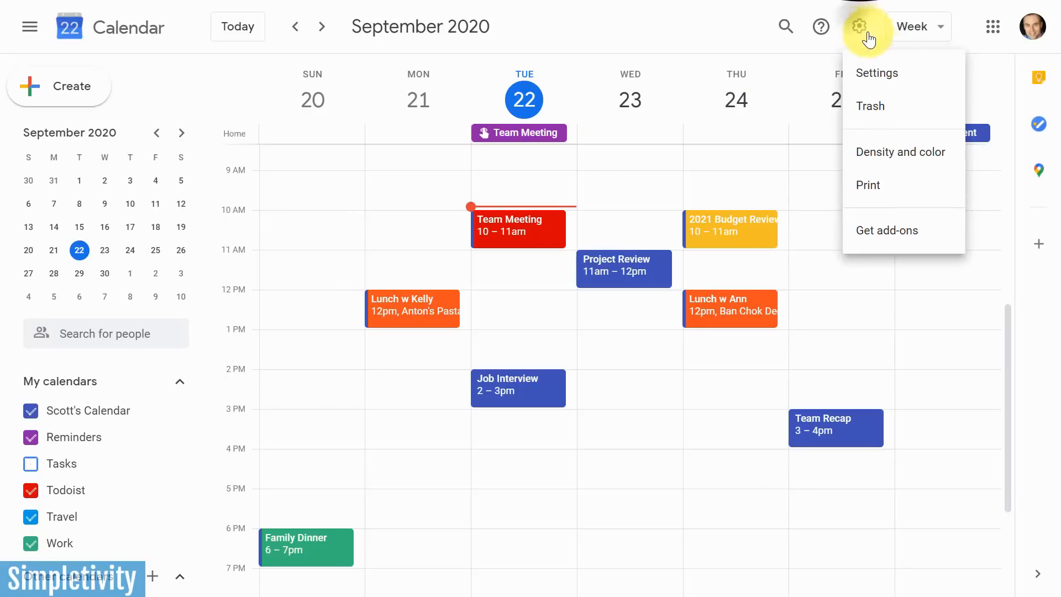
left_click(879, 79)
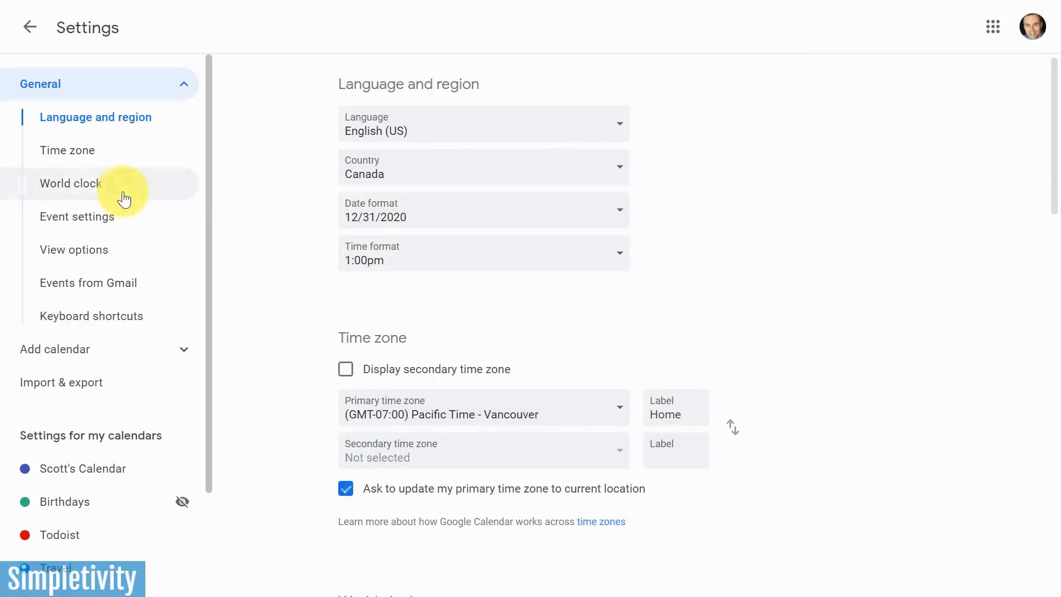
left_click(59, 157)
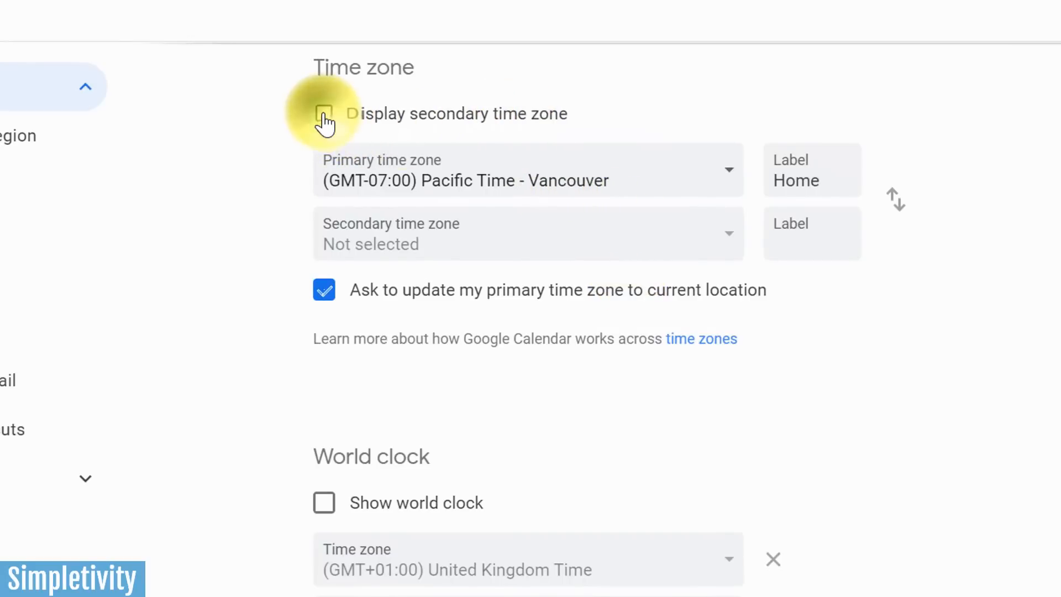
left_click(325, 118)
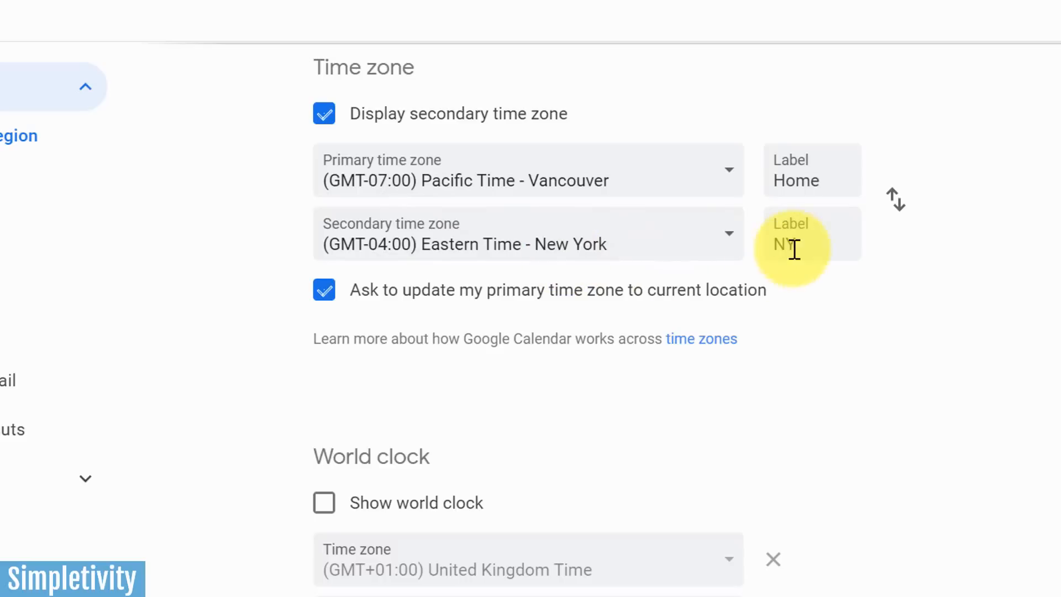
left_click(811, 242)
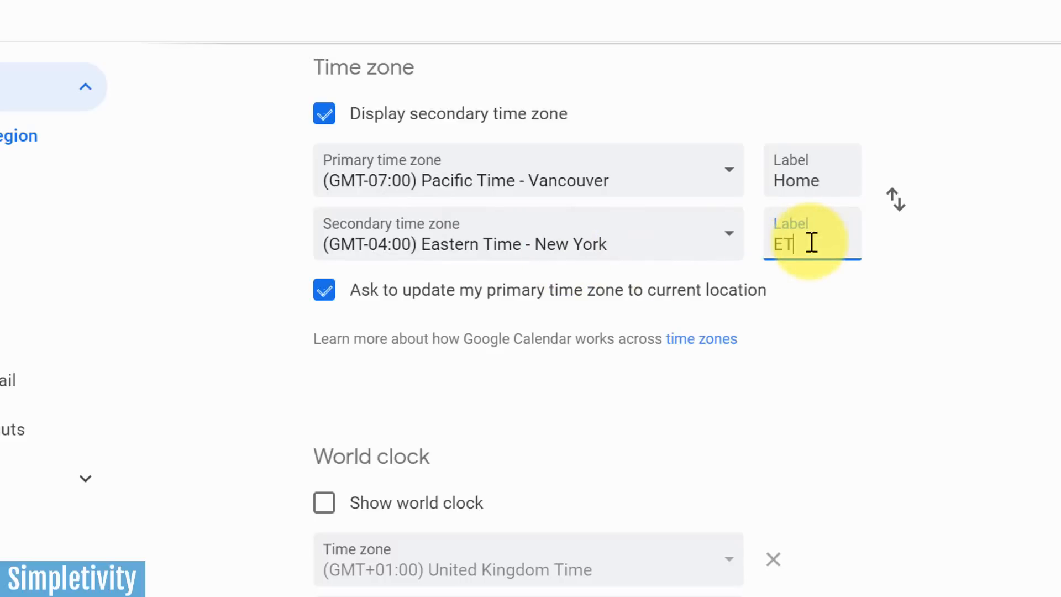
left_click(1033, 326)
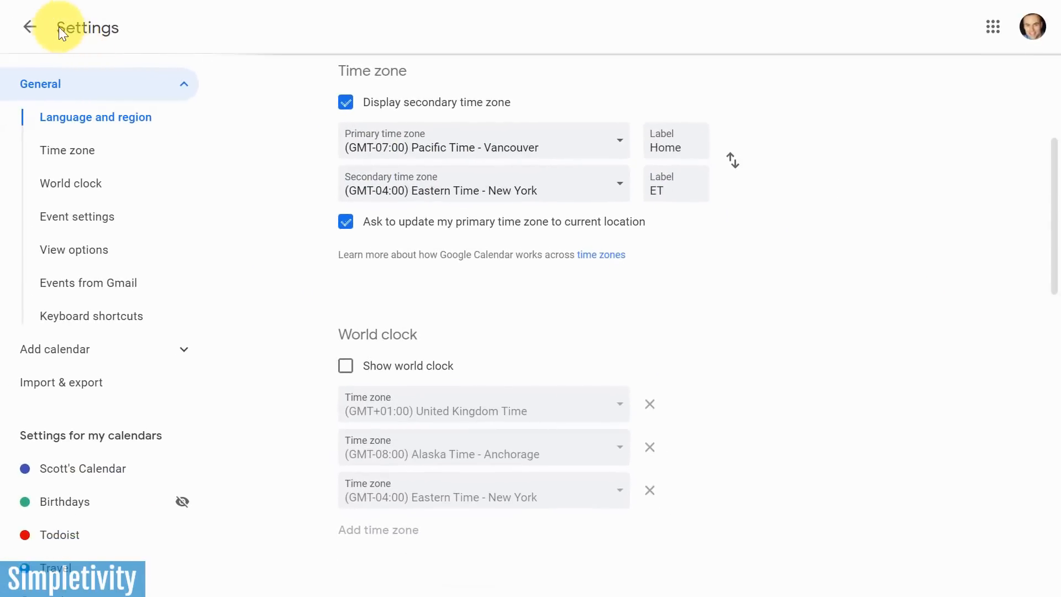
left_click(30, 32)
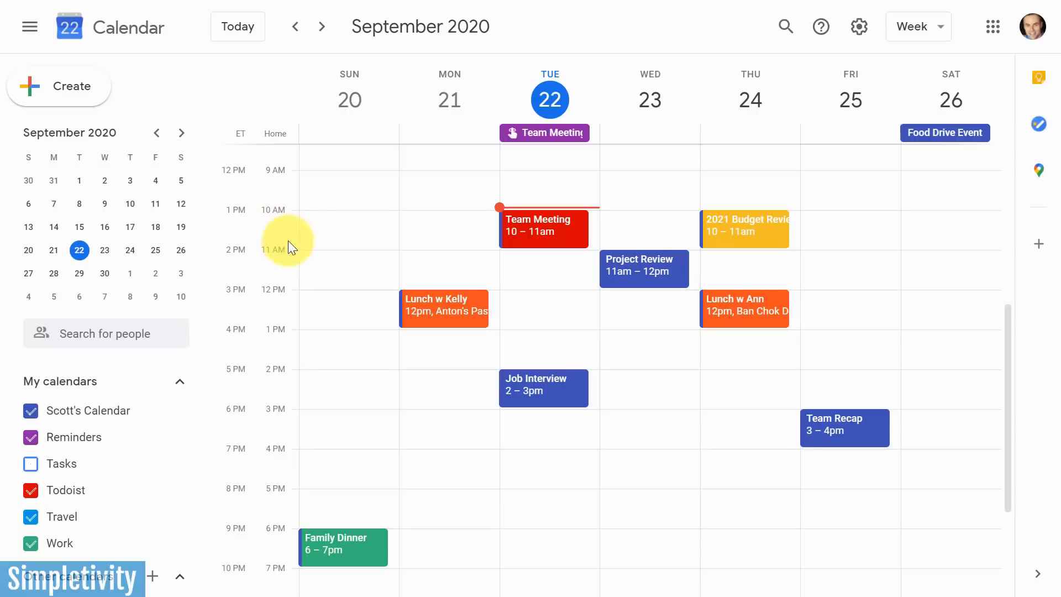
Enable the world clock with its United Kingdom, Anchorage and New York time zones, and return to the calendar.
left_click(859, 29)
left_click(874, 74)
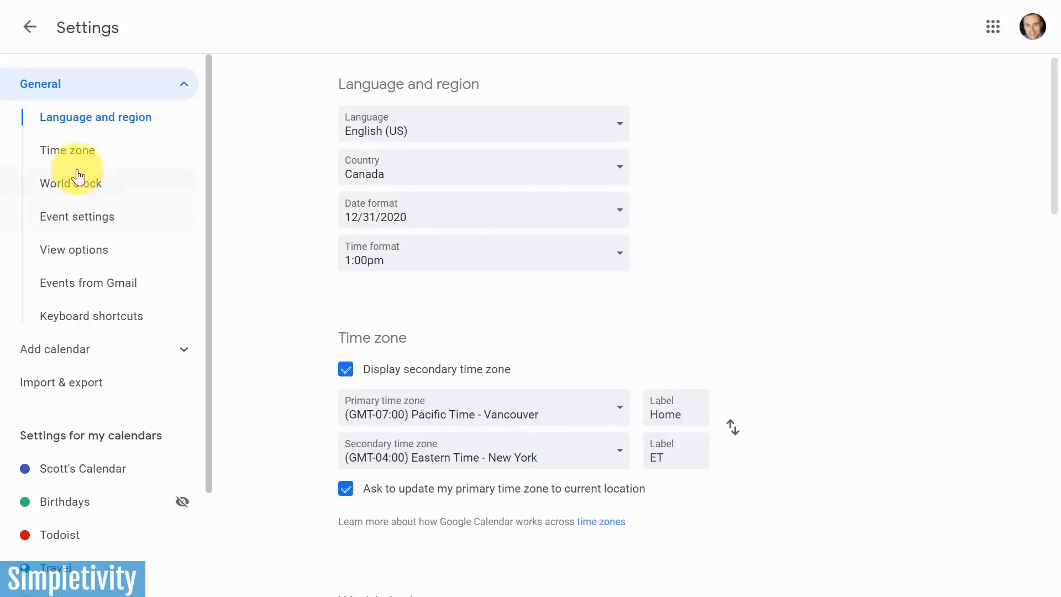
left_click(69, 151)
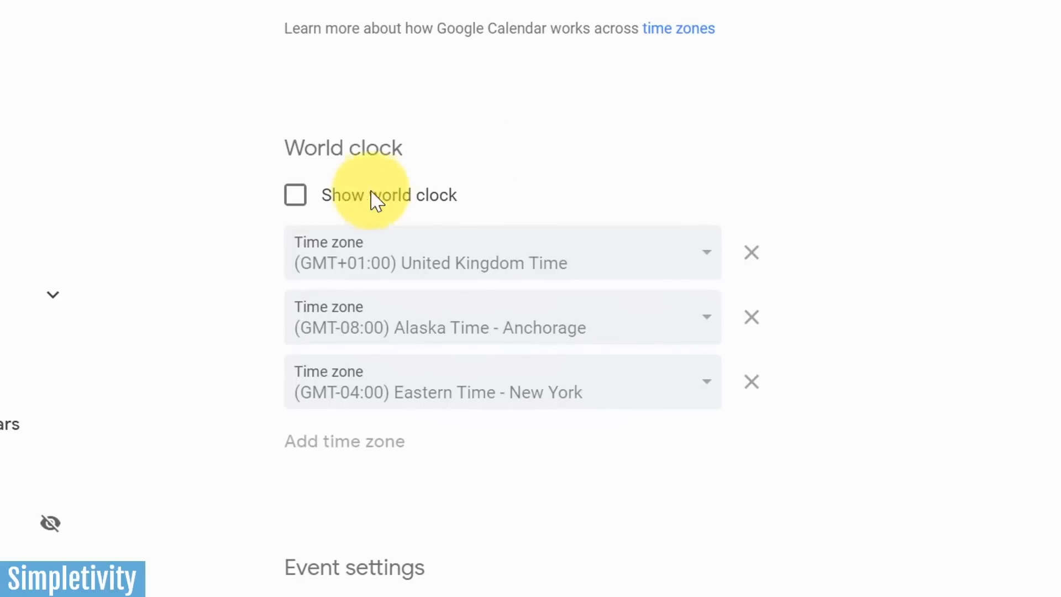
left_click(291, 196)
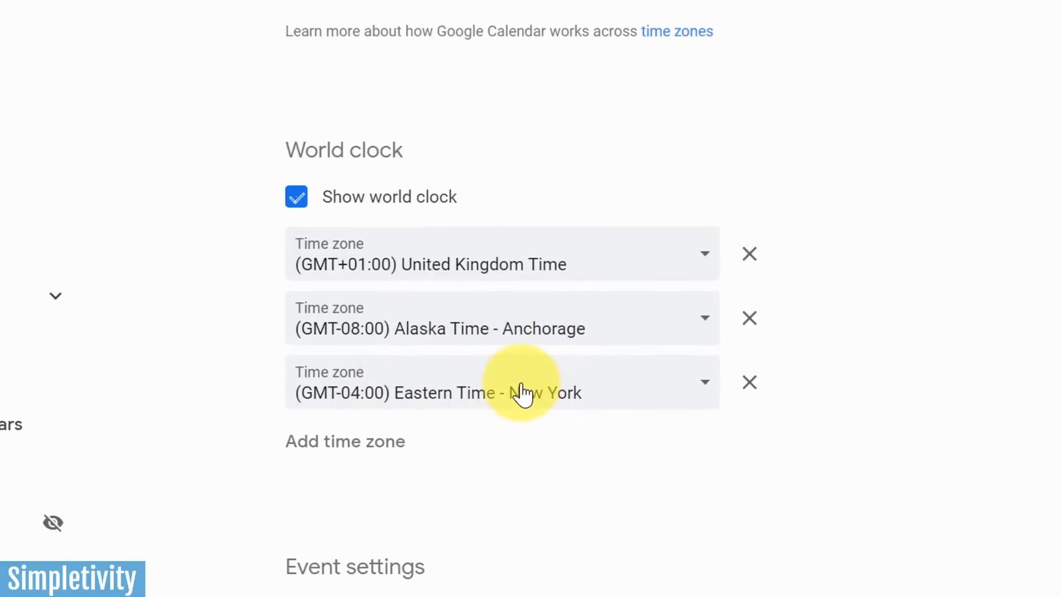
left_click(27, 28)
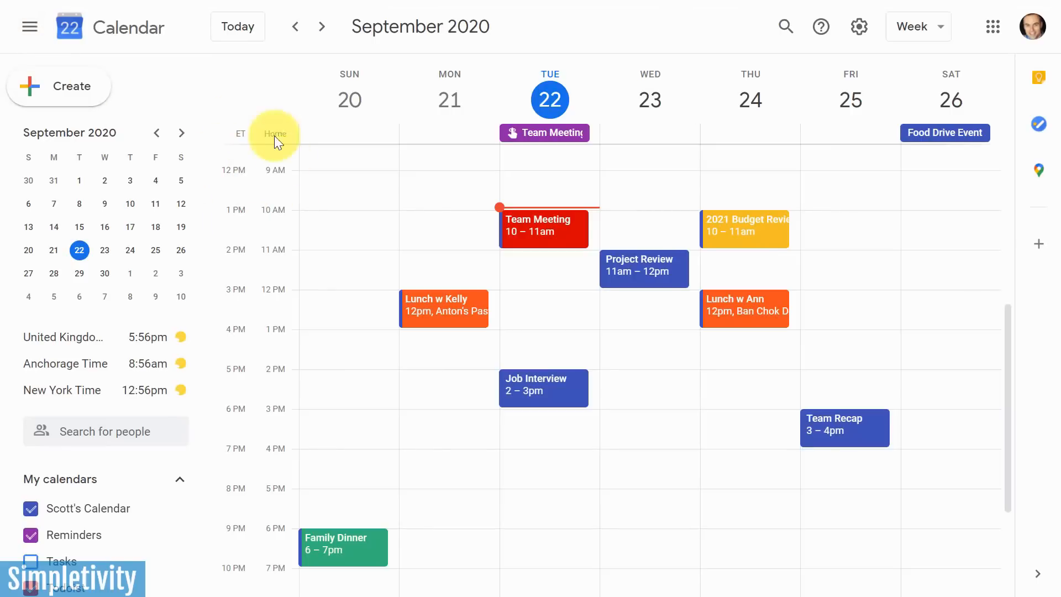